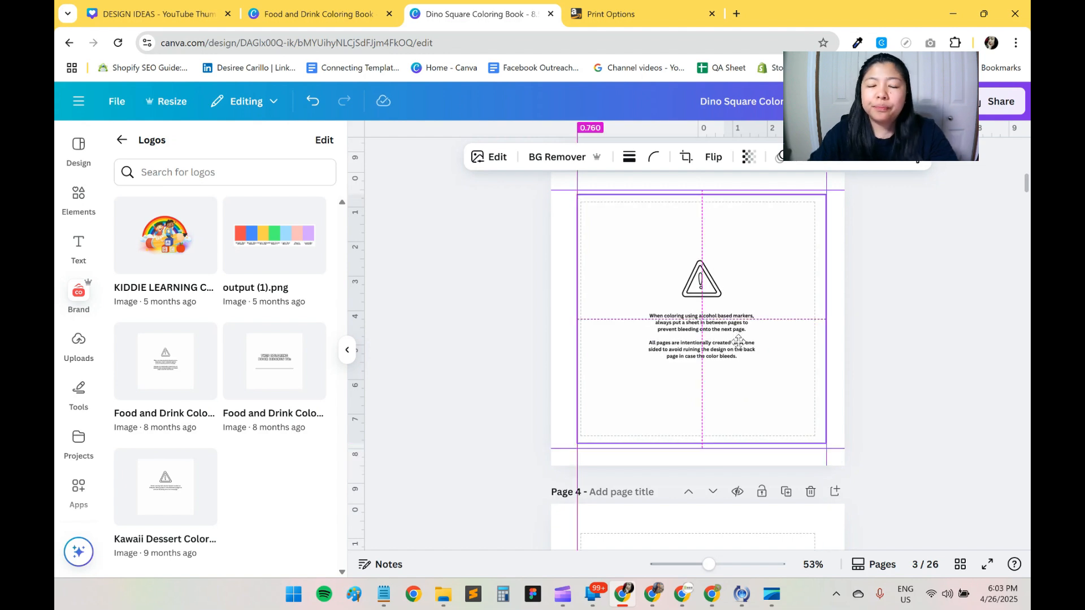
# - Align the bleed-warning image on page 3 with the margin guides
pyautogui.moveTo(739, 339); pyautogui.dragTo(740, 347)
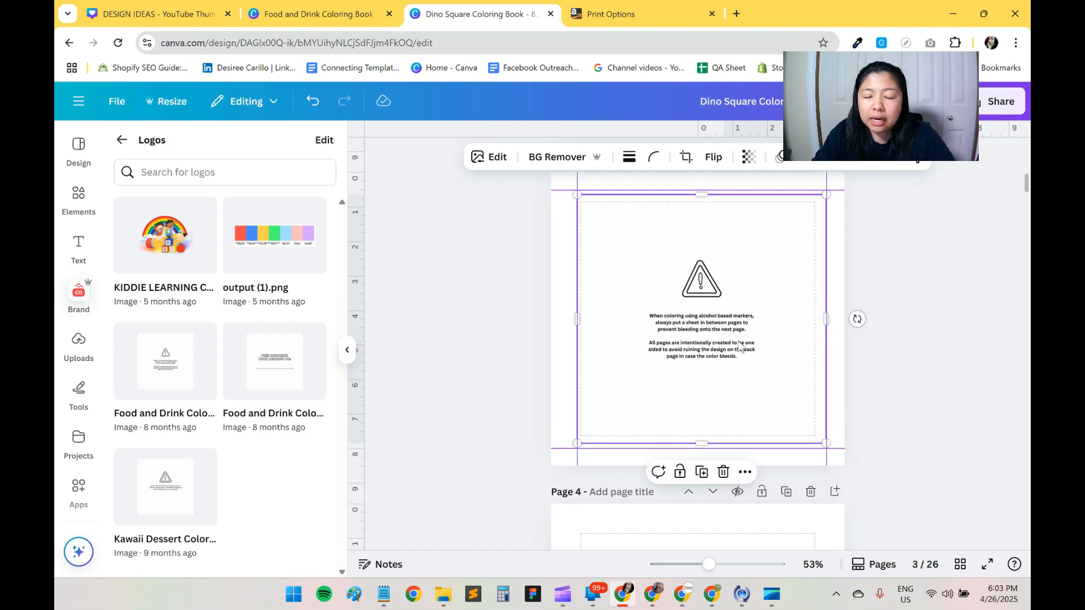
pyautogui.scroll(-5, 885, 338)
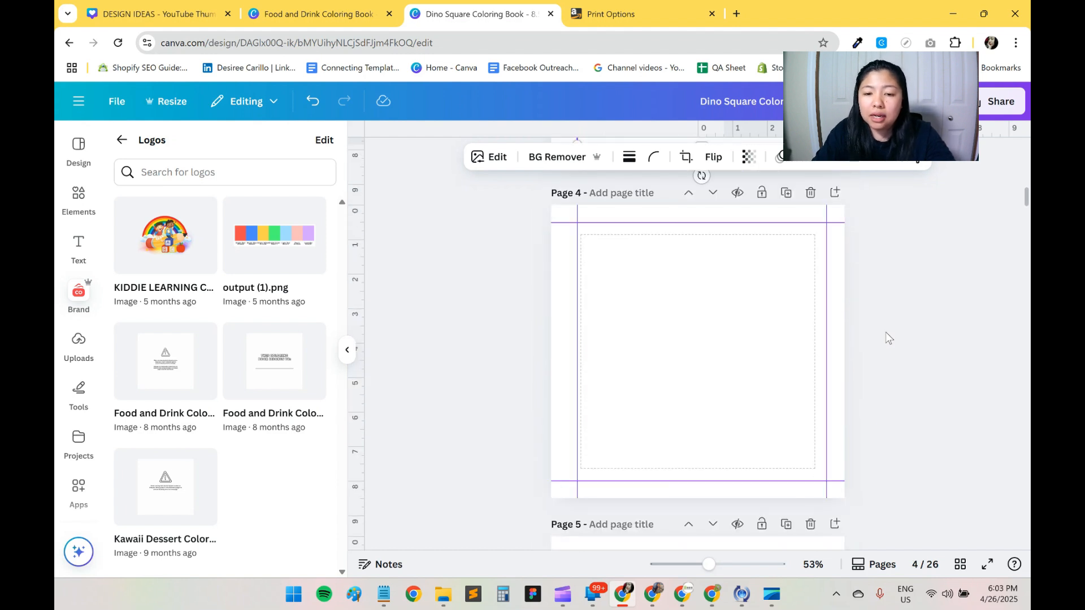
pyautogui.scroll(-5, 886, 338)
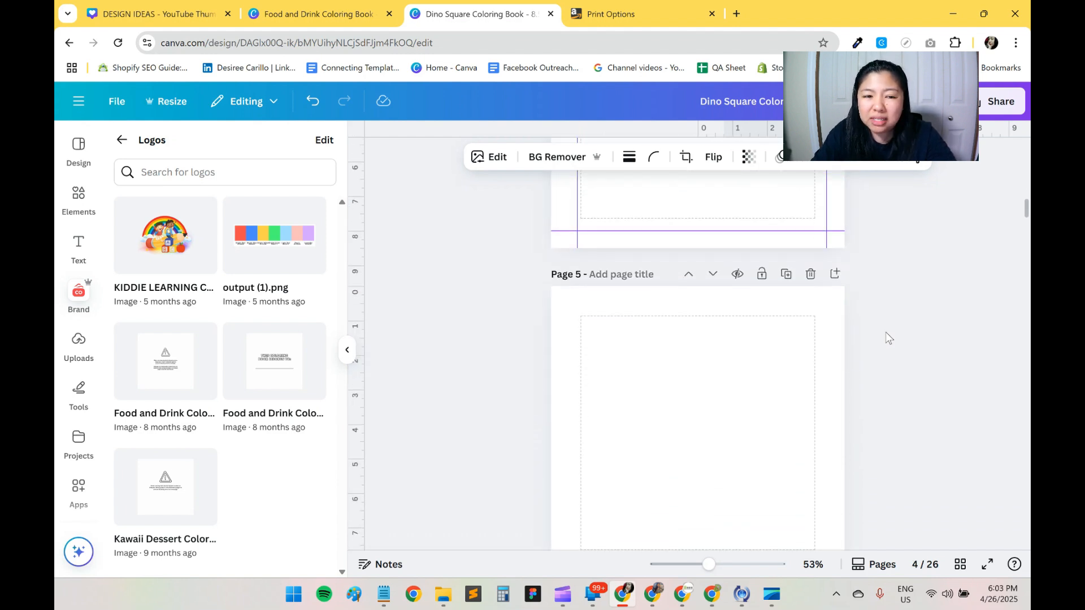
# - Look over blank pages 4 and 5 and the list of dinosaur-themed elements in the Dino note in Notepad
pyautogui.click(694, 405)
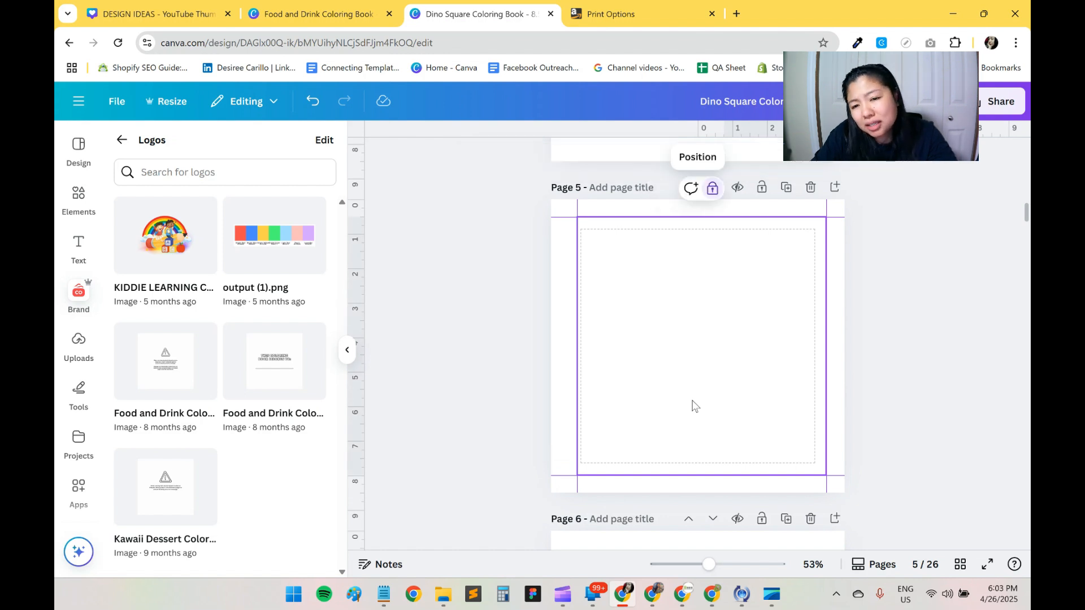
pyautogui.scroll(8, 694, 413)
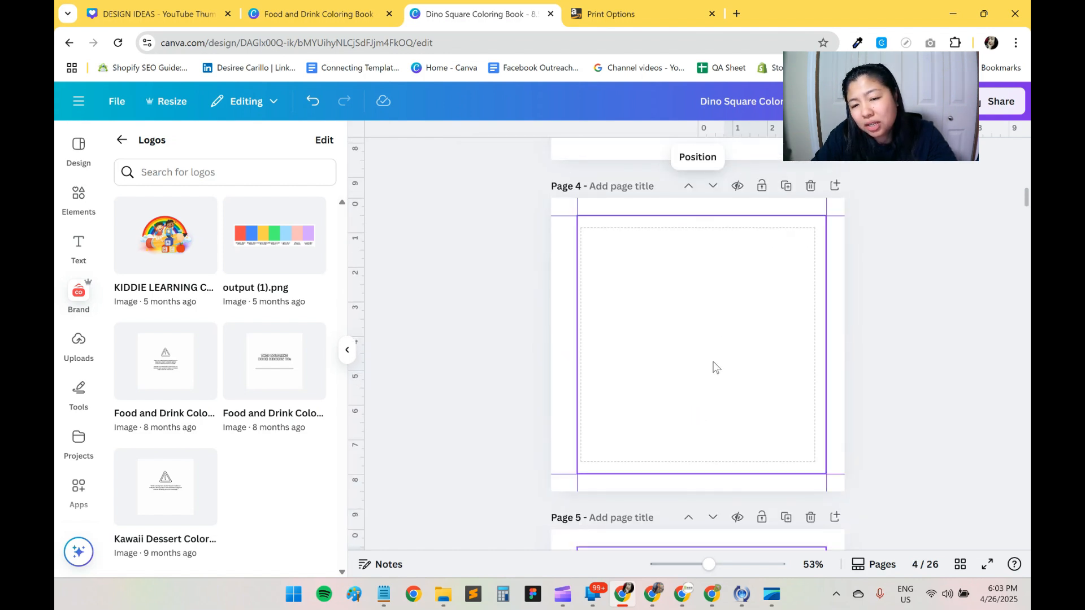
pyautogui.click(669, 290)
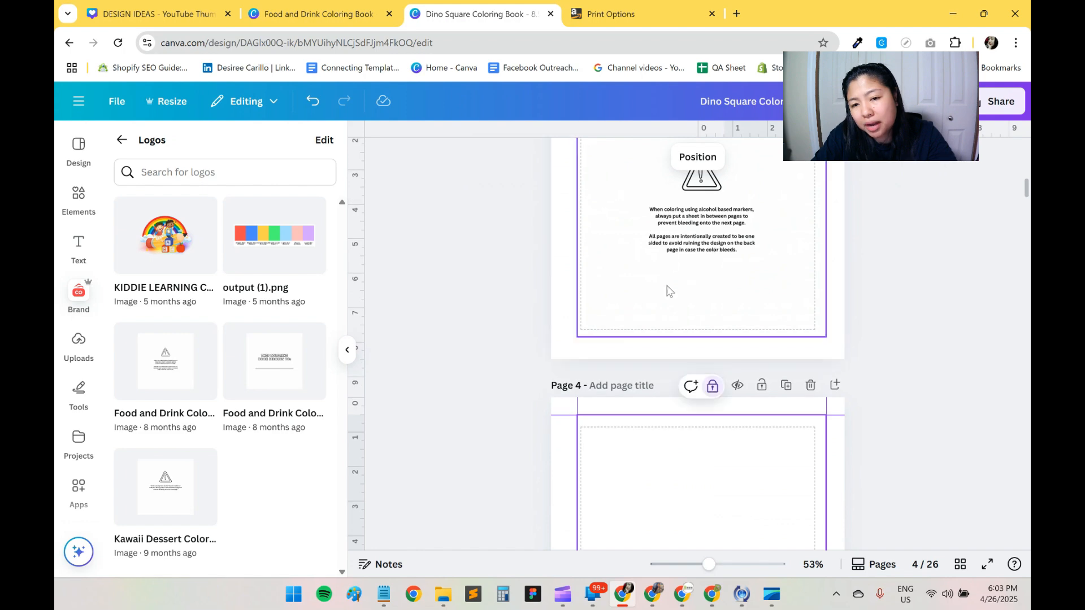
pyautogui.scroll(-6, 731, 327)
pyautogui.click(731, 328)
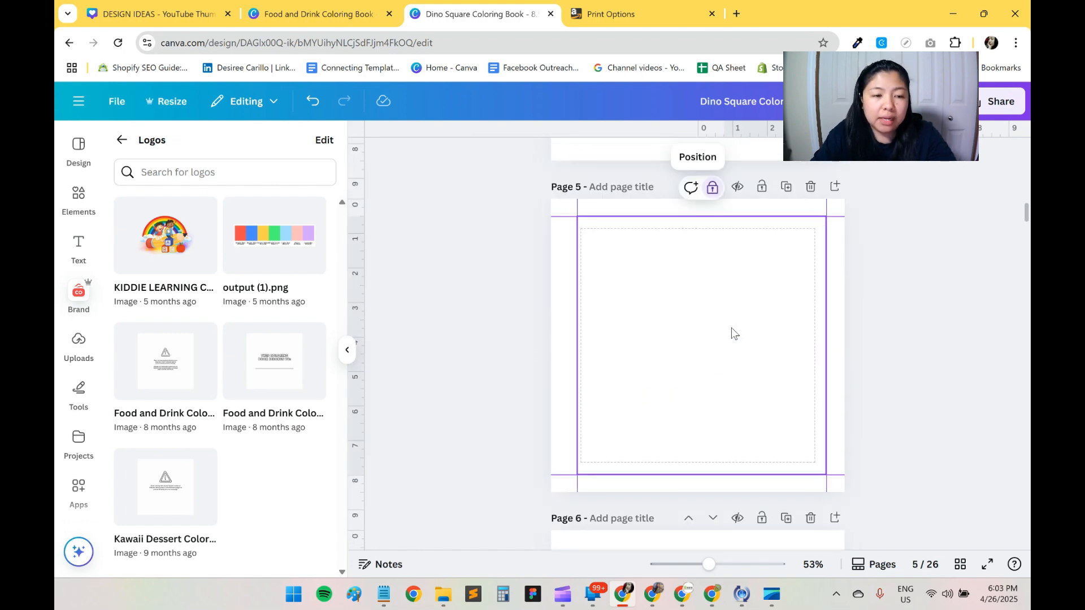
pyautogui.hotkey('alt', 'Tab')
pyautogui.click(640, 254)
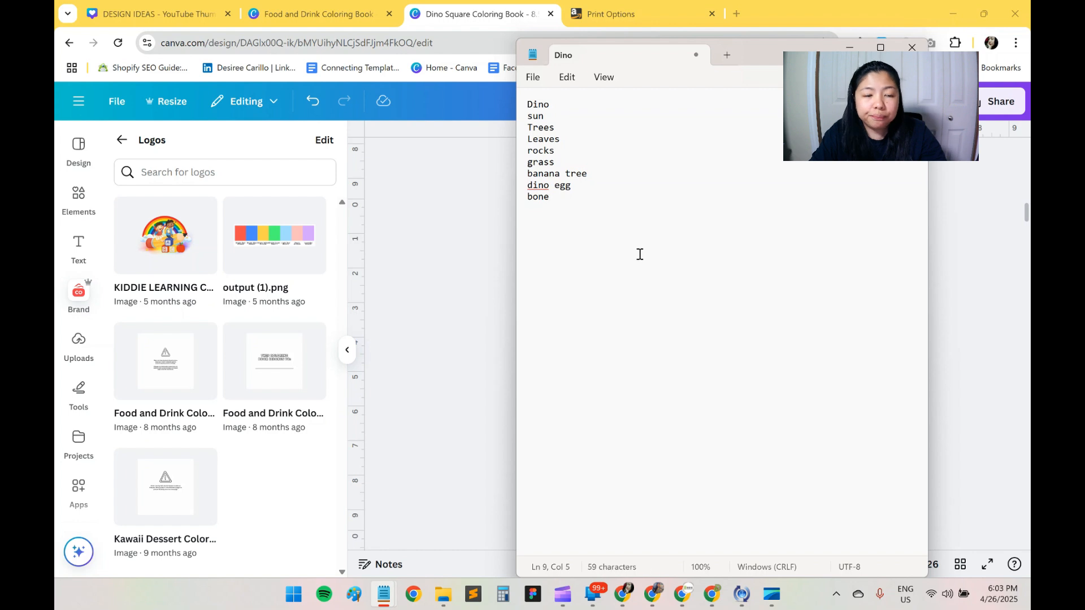
pyautogui.click(495, 302)
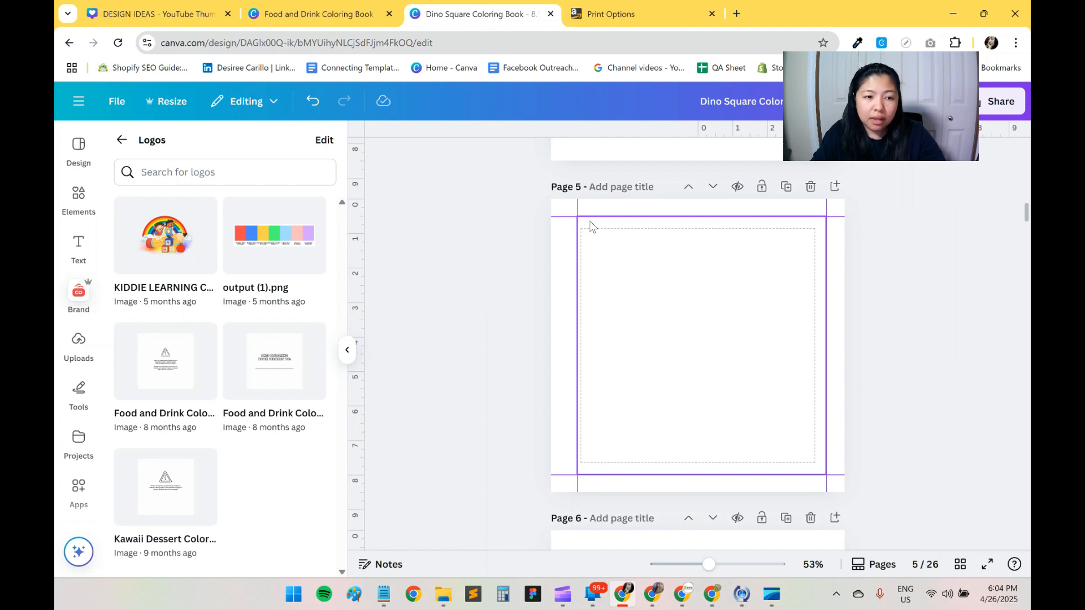
# - Search the Canva elements for "dinosaur coloring book" and show only graphics
pyautogui.click(79, 199)
pyautogui.hotkey('alt', 'Tab')
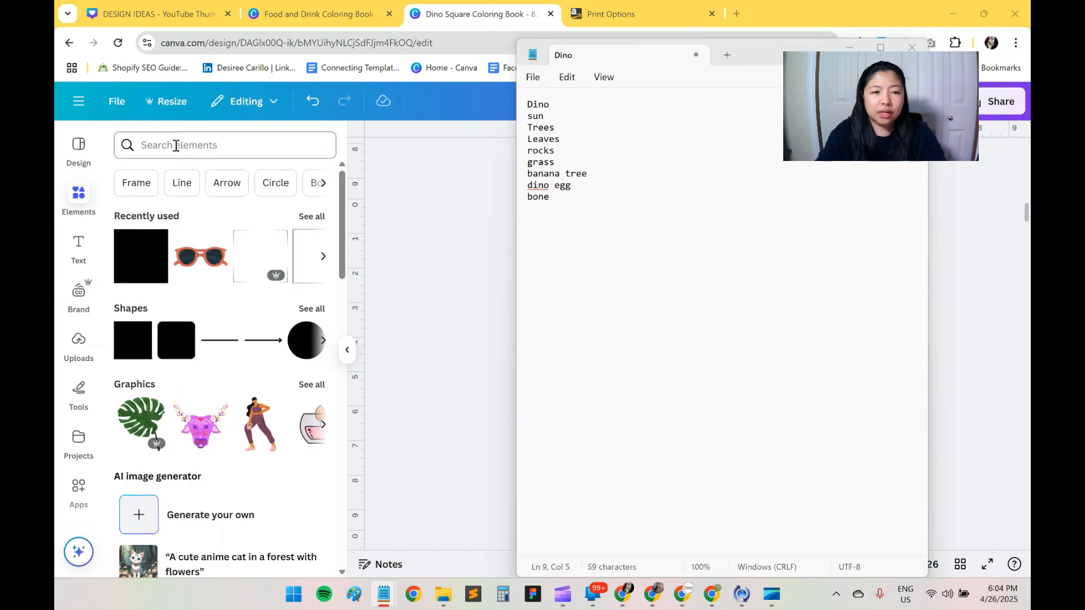
pyautogui.click(176, 146)
pyautogui.click(176, 146)
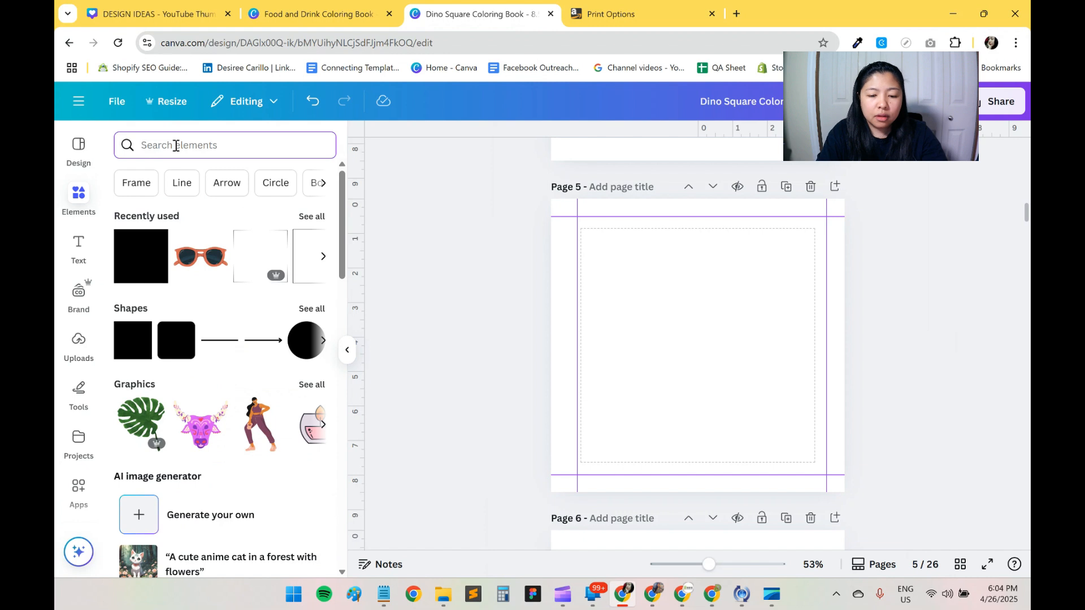
pyautogui.write('dinosau')
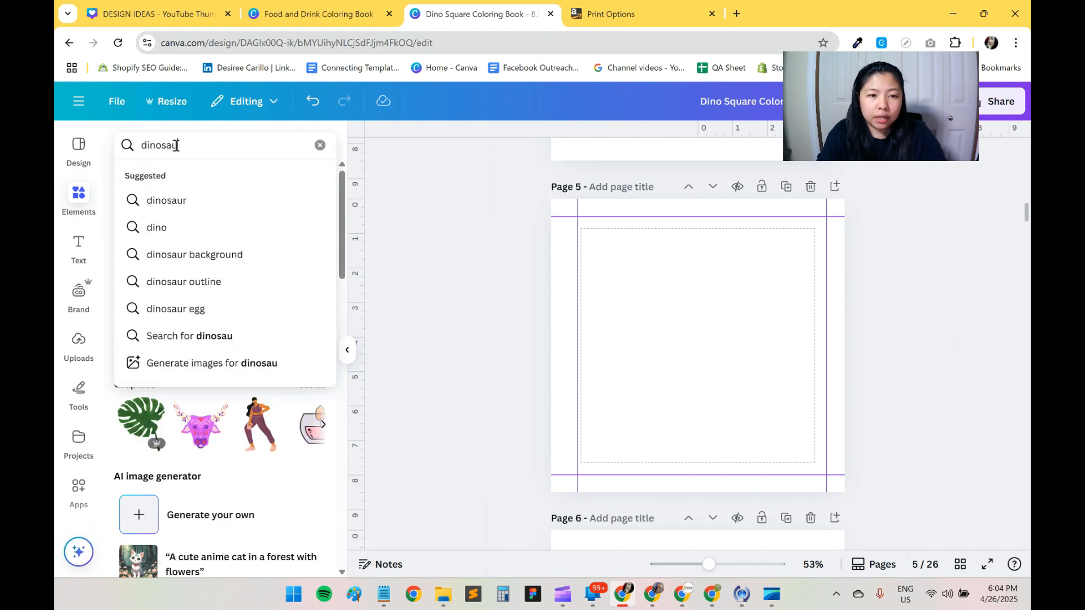
pyautogui.write('r  co')
pyautogui.press('BackSpace')
pyautogui.write('coloring book')
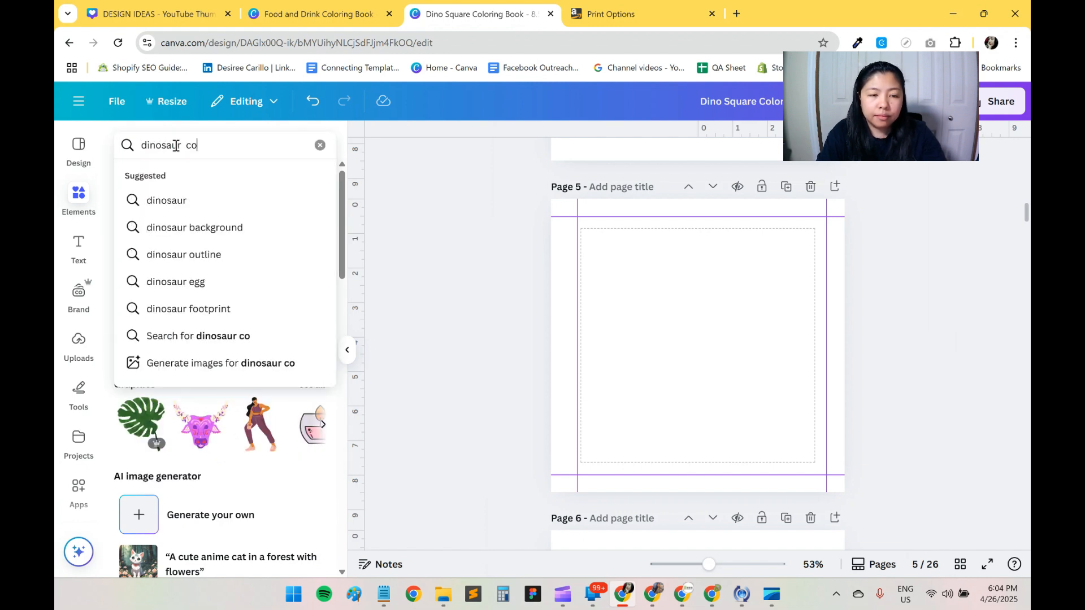
pyautogui.press('Return')
pyautogui.click(305, 252)
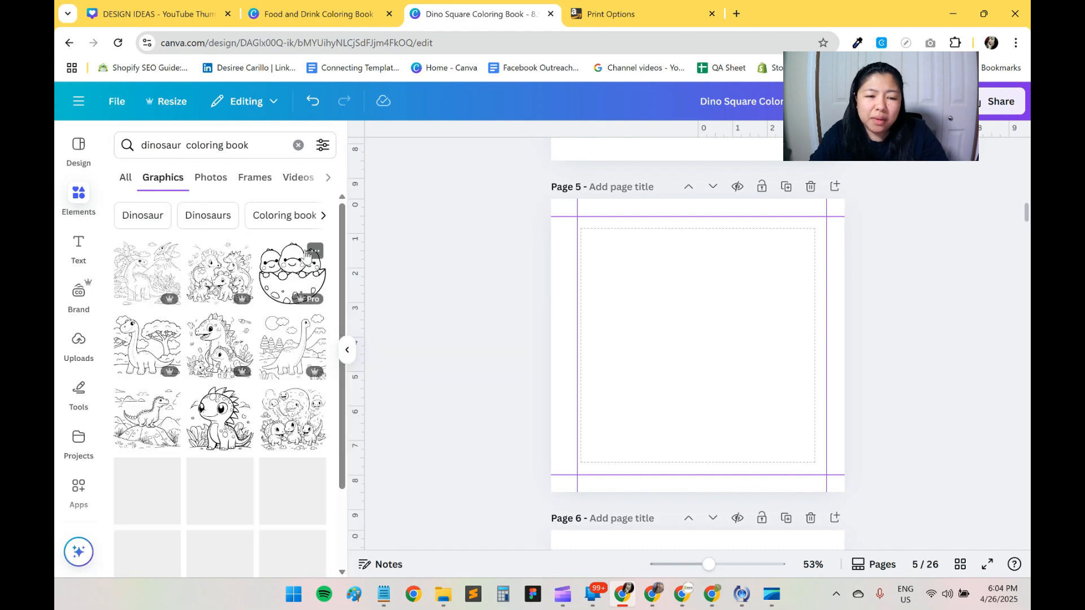
# - Add the graphic of three baby dinosaurs in an eggshell to page 5, slightly enlarged and centered on the page
pyautogui.scroll(-5, 251, 391)
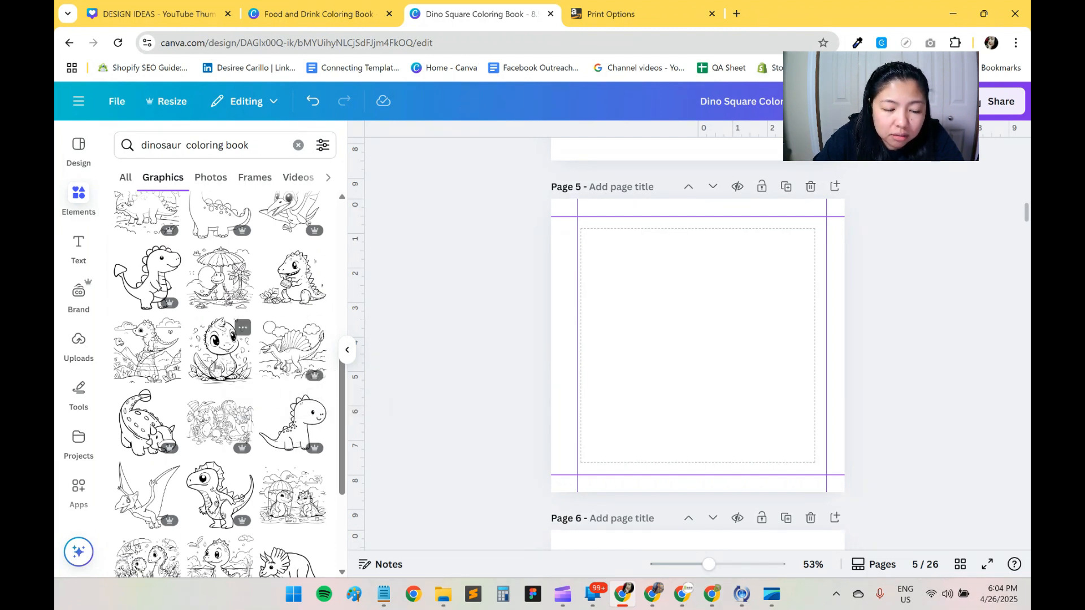
pyautogui.scroll(-3, 270, 497)
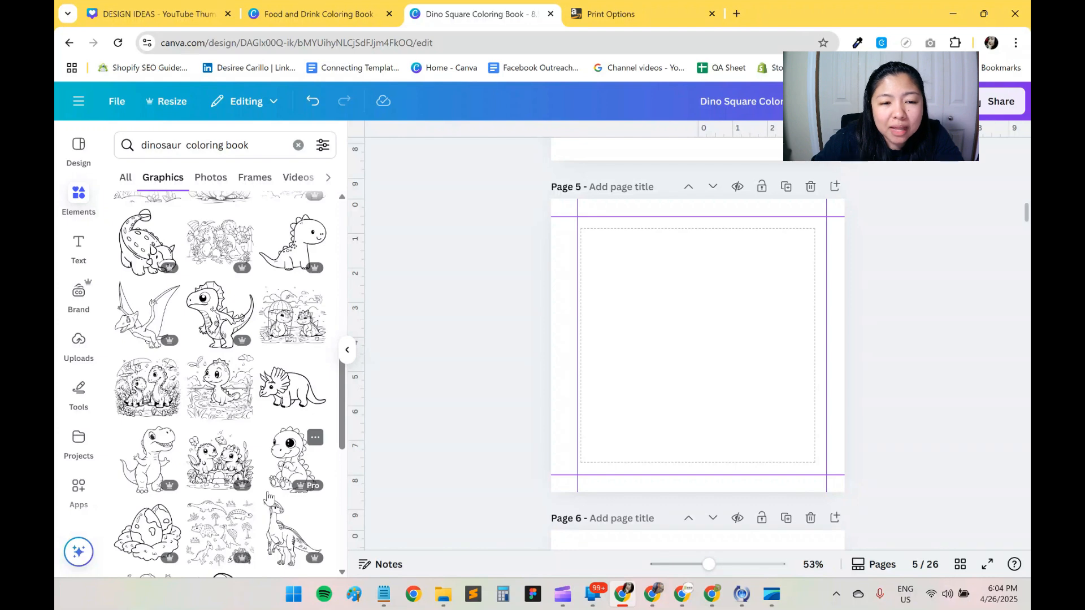
pyautogui.scroll(10, 270, 497)
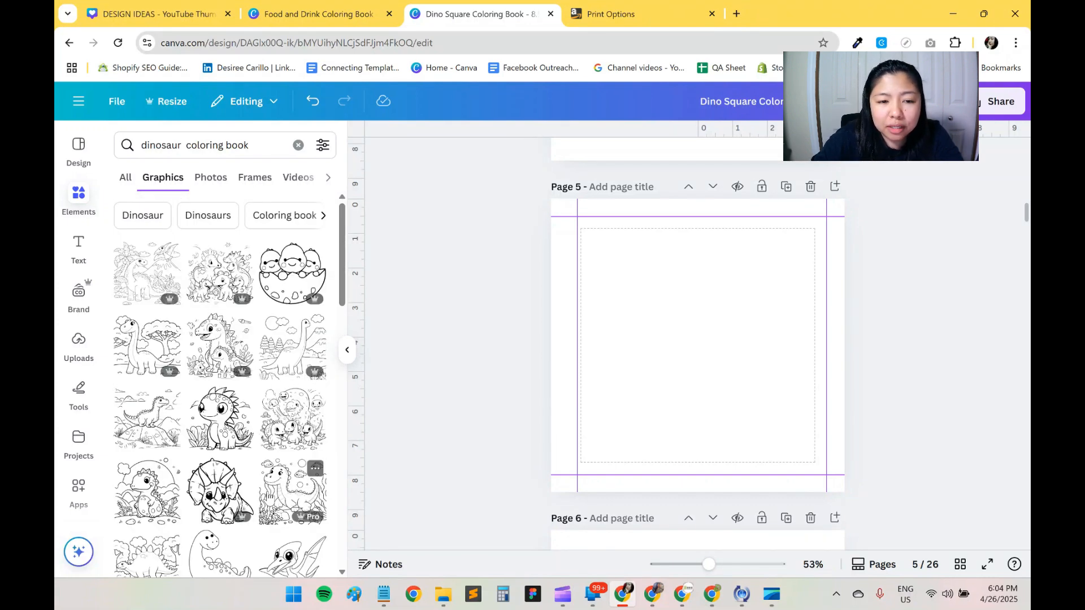
pyautogui.click(292, 271)
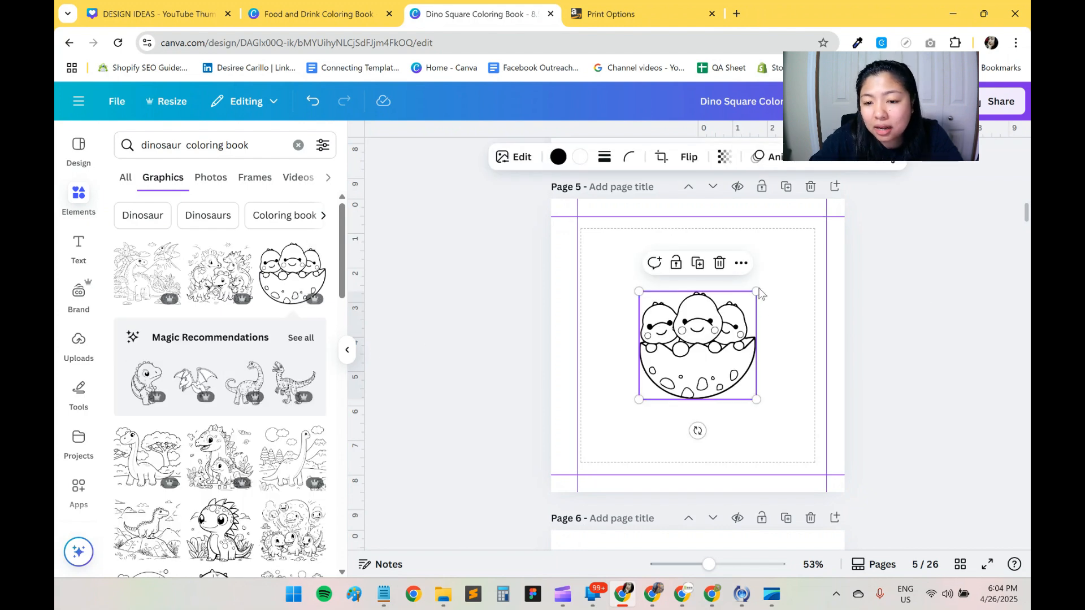
pyautogui.moveTo(759, 293); pyautogui.dragTo(774, 273)
pyautogui.moveTo(702, 357)
pyautogui.mouseDown()
pyautogui.moveTo(693, 351)
pyautogui.moveTo(694, 360)
pyautogui.mouseUp()
pyautogui.click(726, 427)
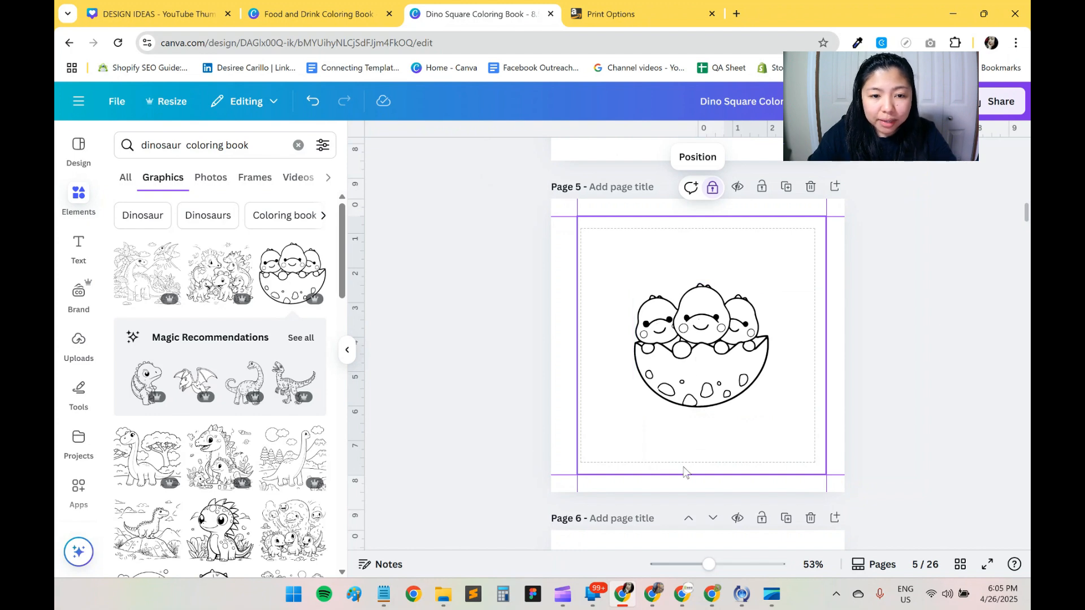
# - Check the element list in the Dino note and inspect the eggshell graphic on page 5
pyautogui.hotkey('alt', 'Tab')
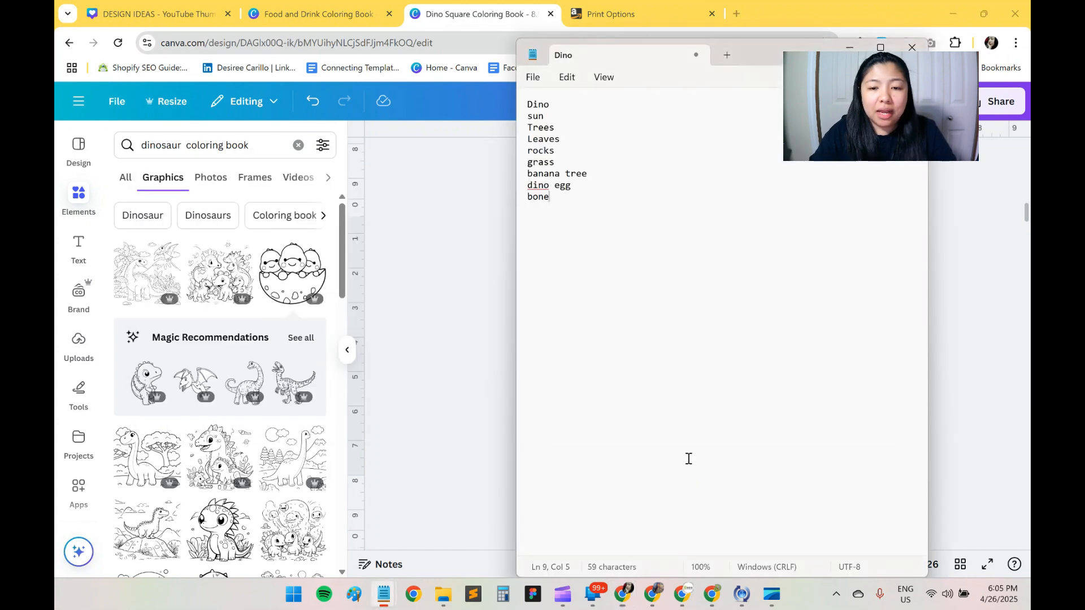
pyautogui.hotkey('alt', 'Tab')
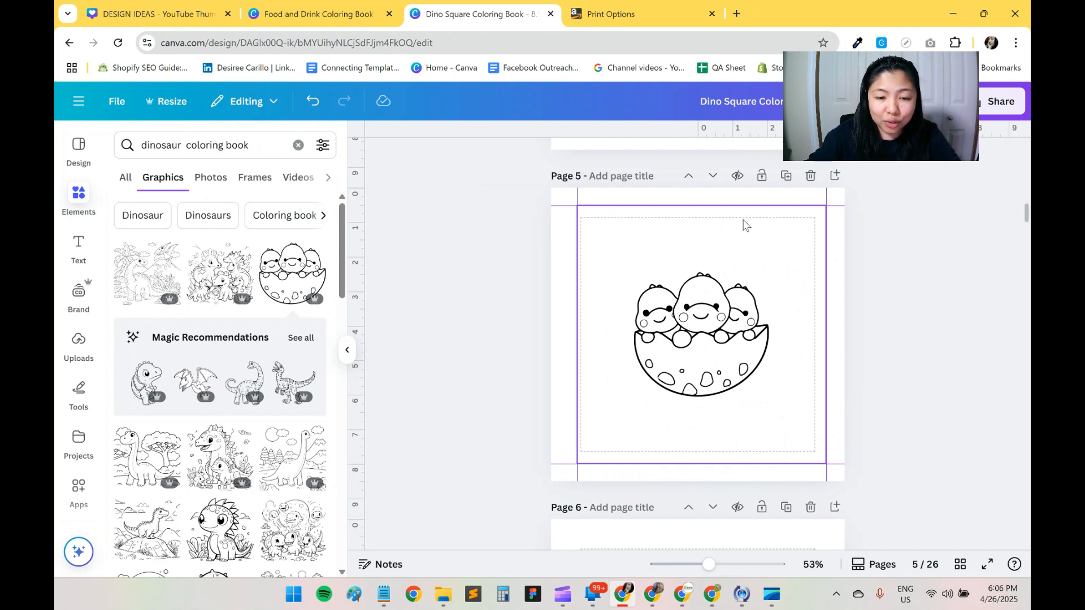
pyautogui.click(672, 305)
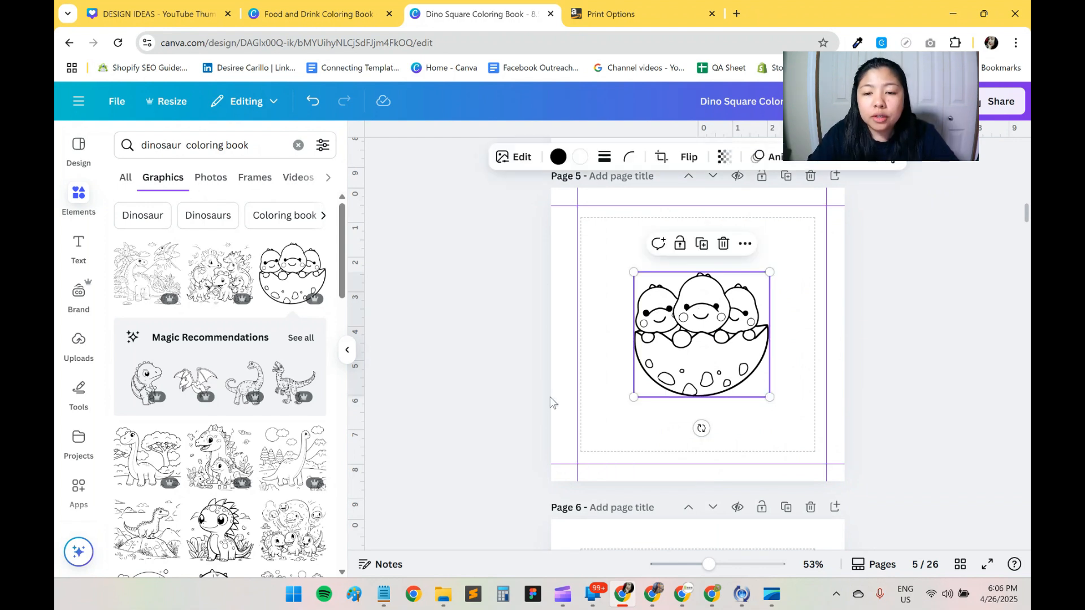
pyautogui.click(479, 405)
pyautogui.click(740, 318)
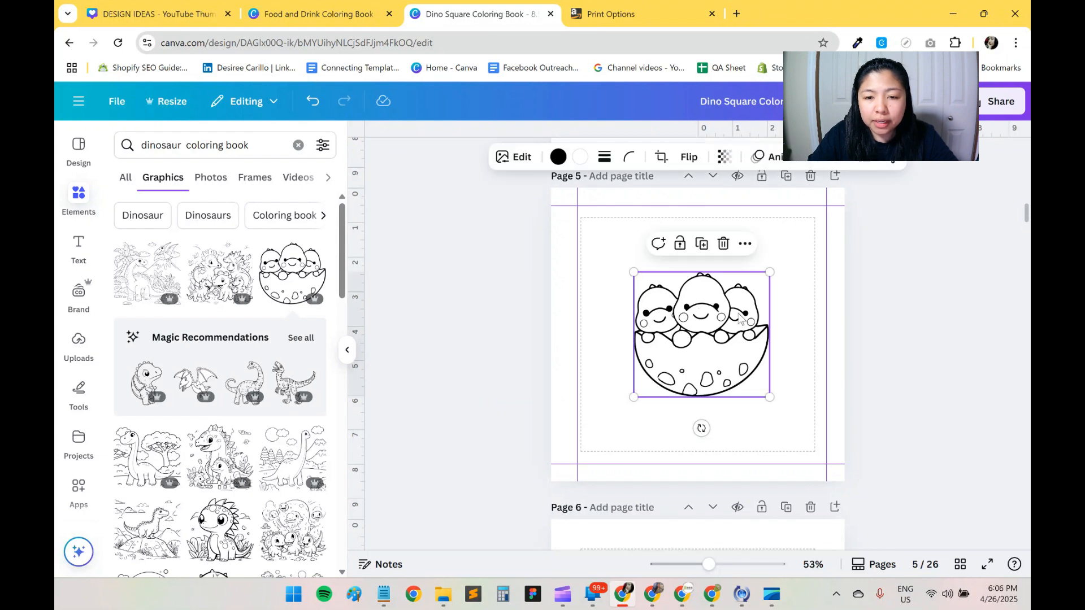
# - Add the recommended standing baby dinosaur with the spiky back to page 7, reduced in size and centered on the page
pyautogui.scroll(-7, 740, 318)
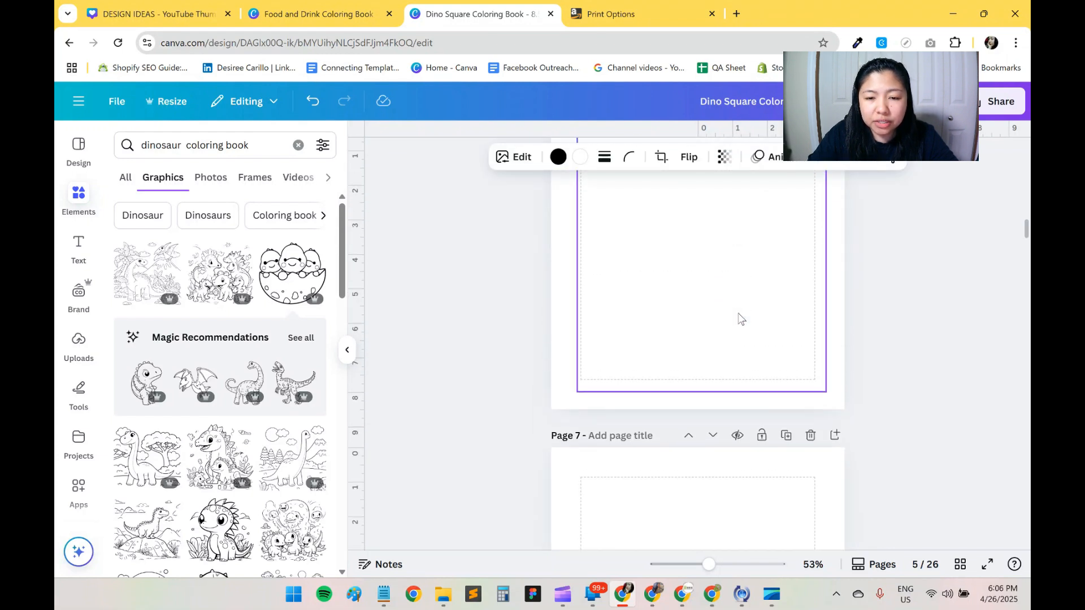
pyautogui.scroll(2, 740, 318)
pyautogui.scroll(-6, 740, 318)
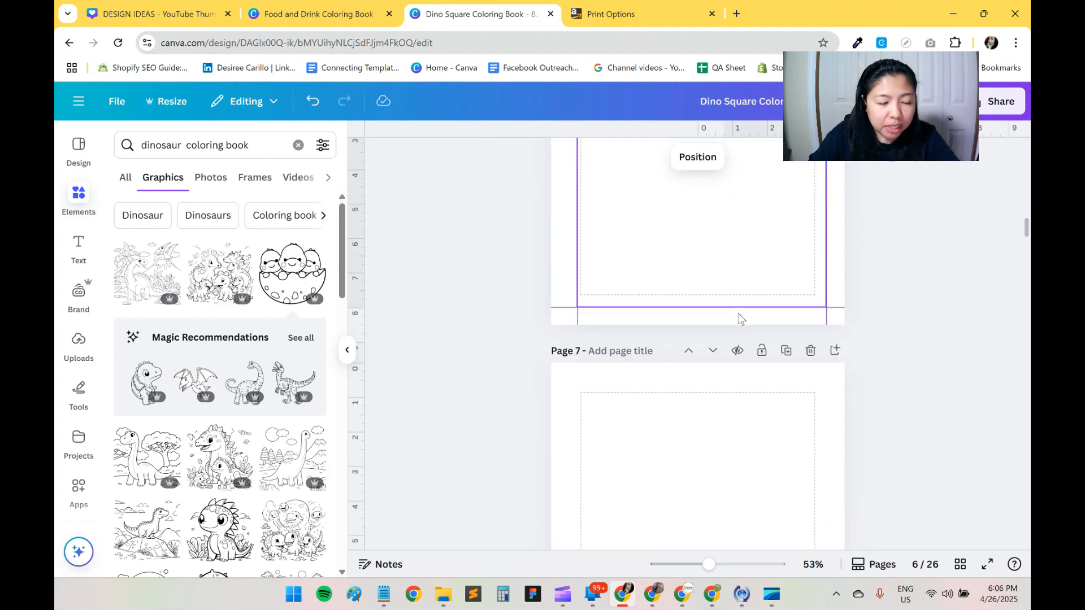
pyautogui.scroll(-2, 202, 415)
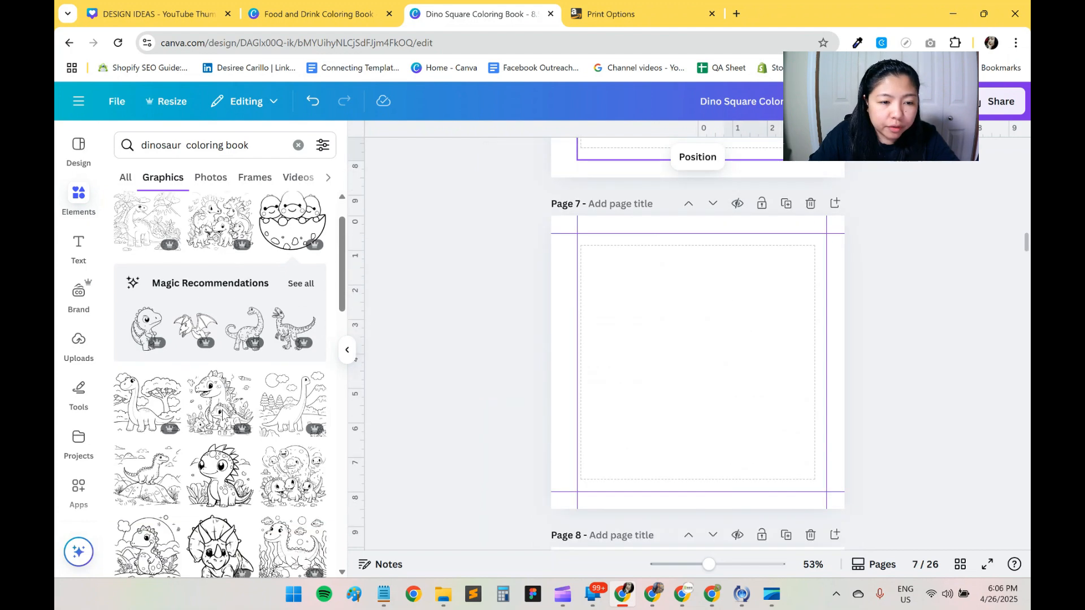
pyautogui.click(140, 295)
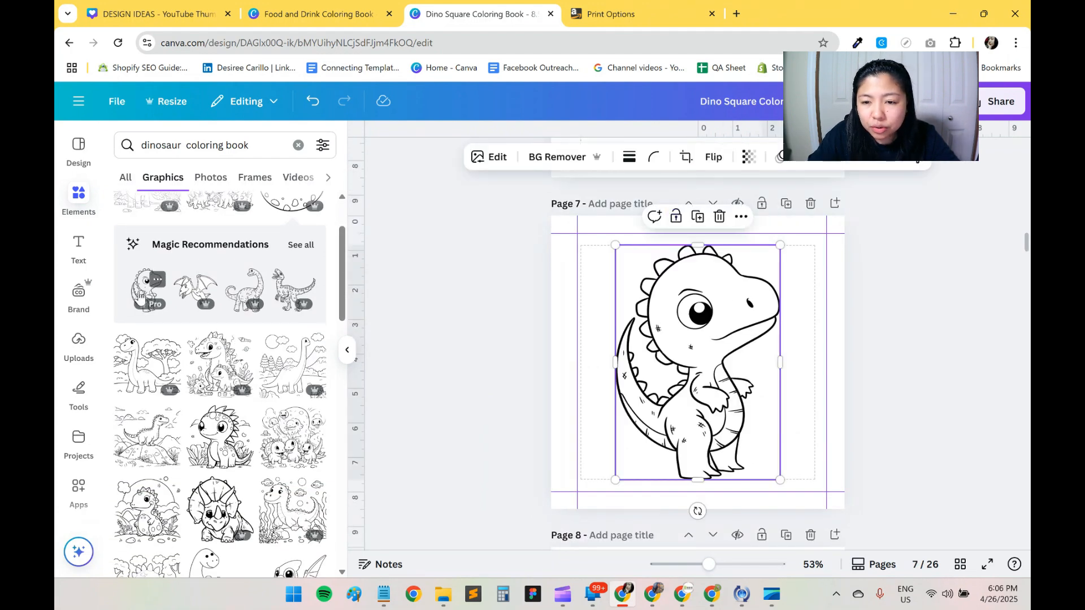
pyautogui.click(785, 347)
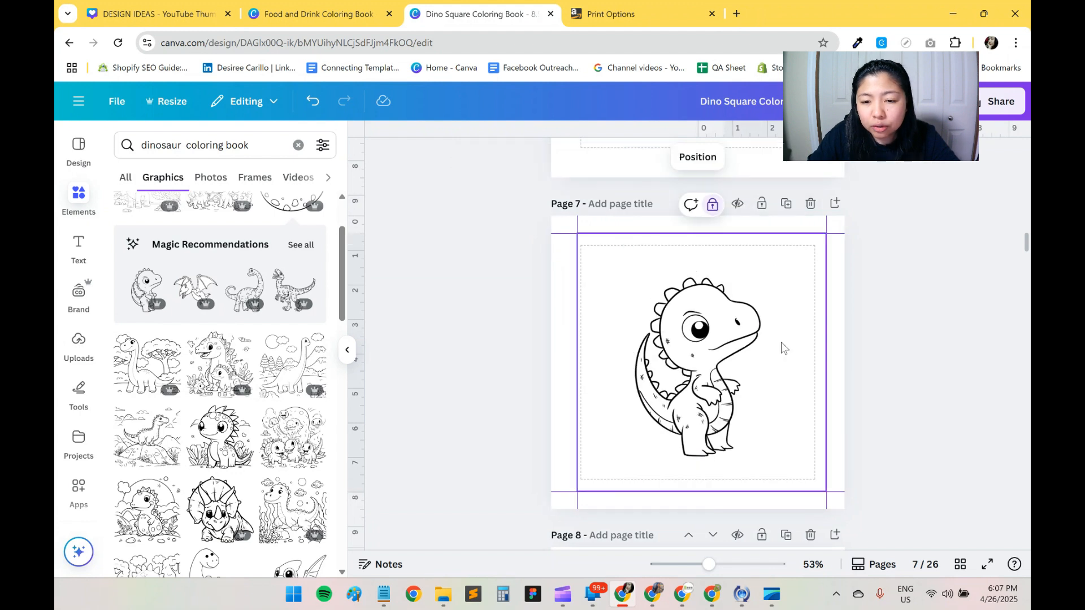
pyautogui.moveTo(716, 350); pyautogui.dragTo(717, 345)
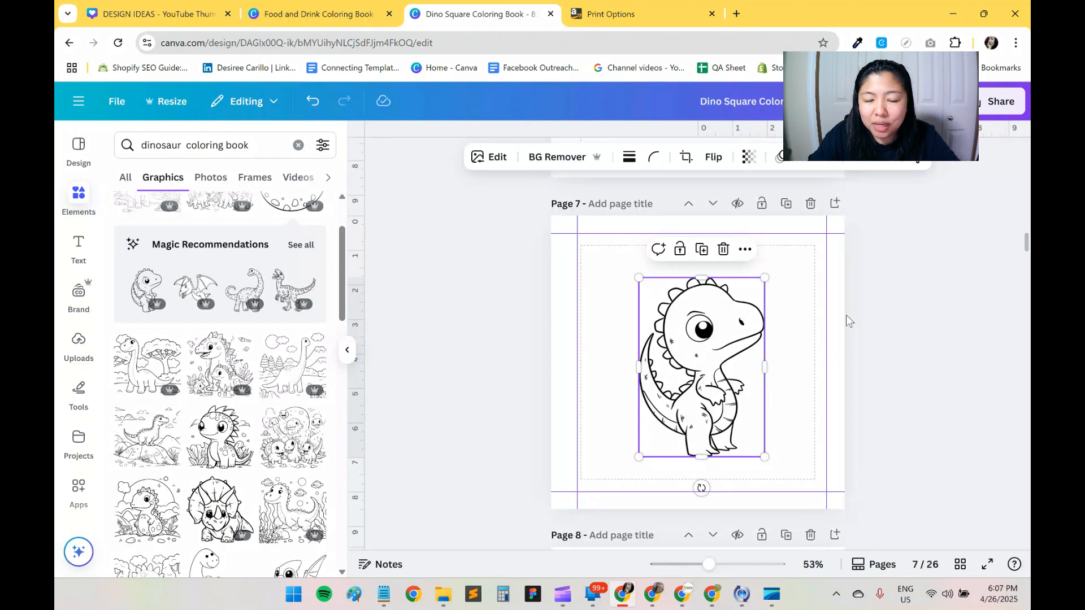
# - Add the smiling dinosaur with the arrow-shaped tail to page 9, slightly enlarged and centered on the page
pyautogui.scroll(-10, 846, 316)
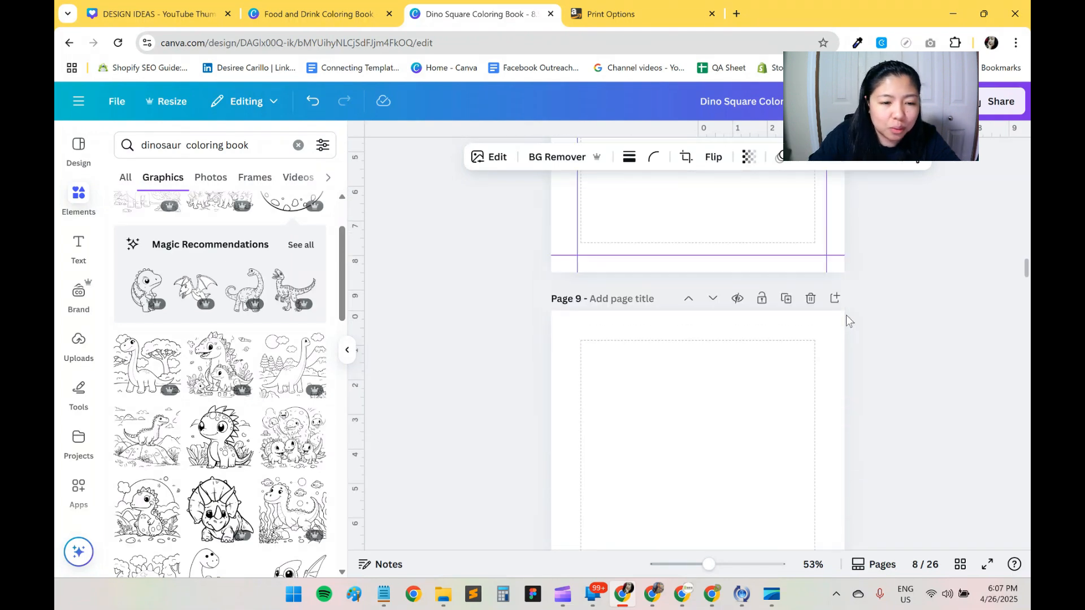
pyautogui.scroll(-2, 846, 314)
pyautogui.scroll(-2, 177, 448)
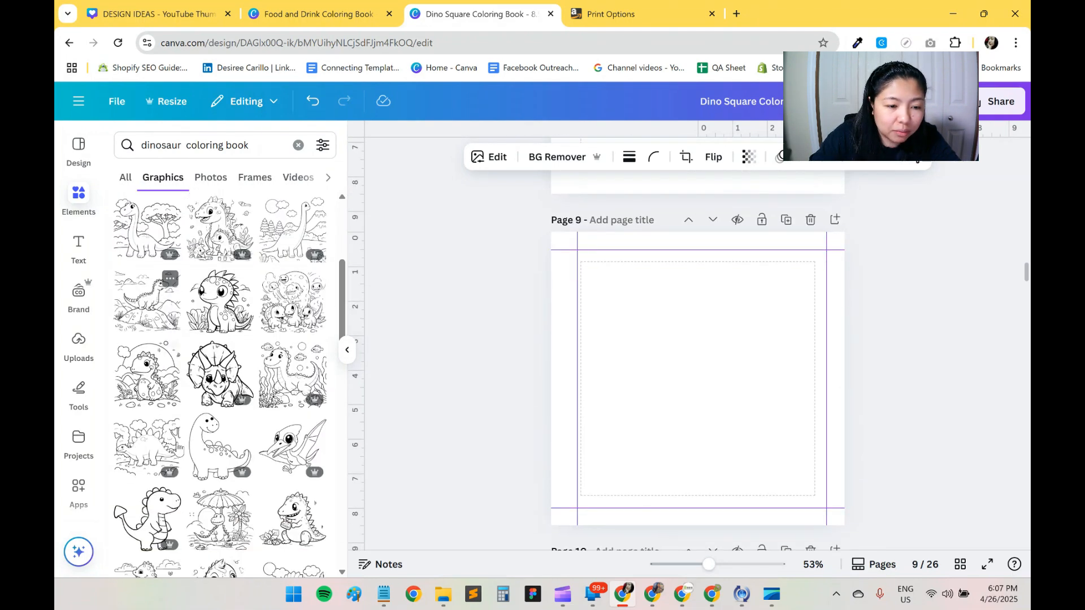
pyautogui.scroll(-2, 176, 448)
pyautogui.click(148, 407)
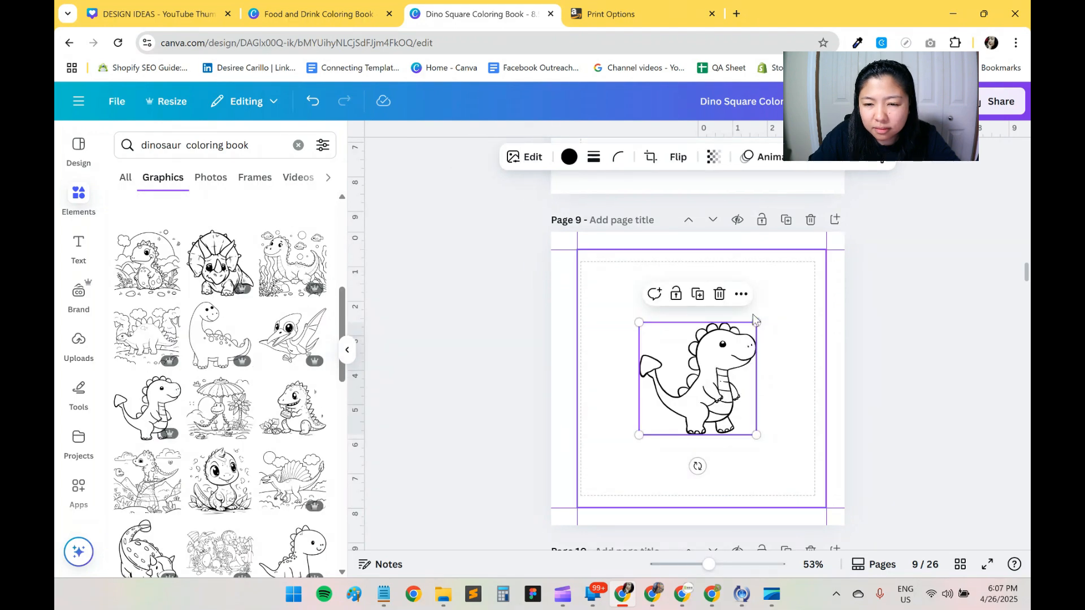
pyautogui.moveTo(757, 322); pyautogui.dragTo(776, 303)
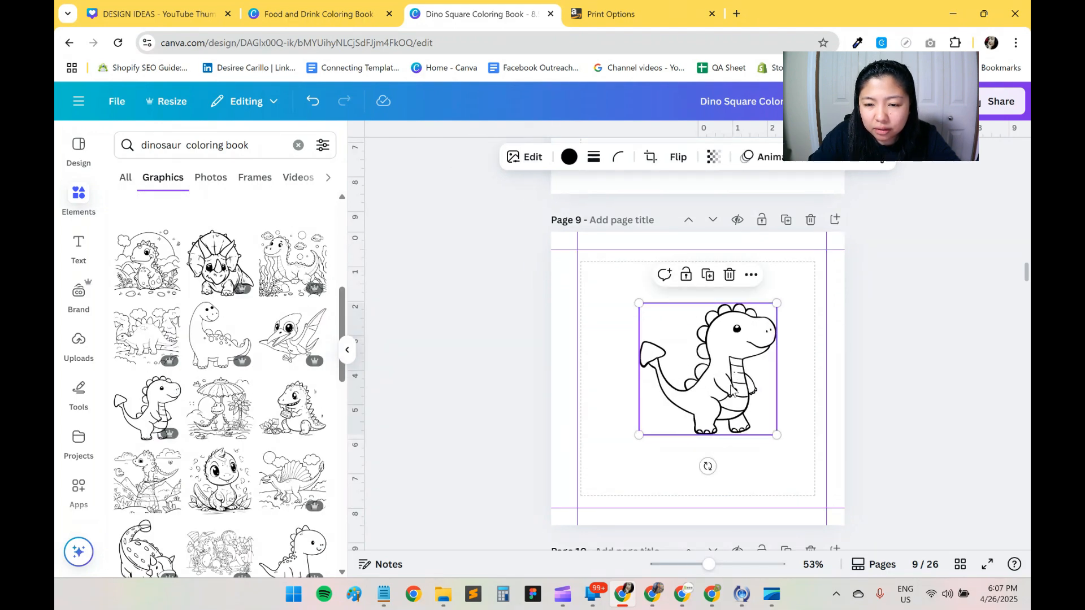
pyautogui.moveTo(731, 390); pyautogui.dragTo(724, 399)
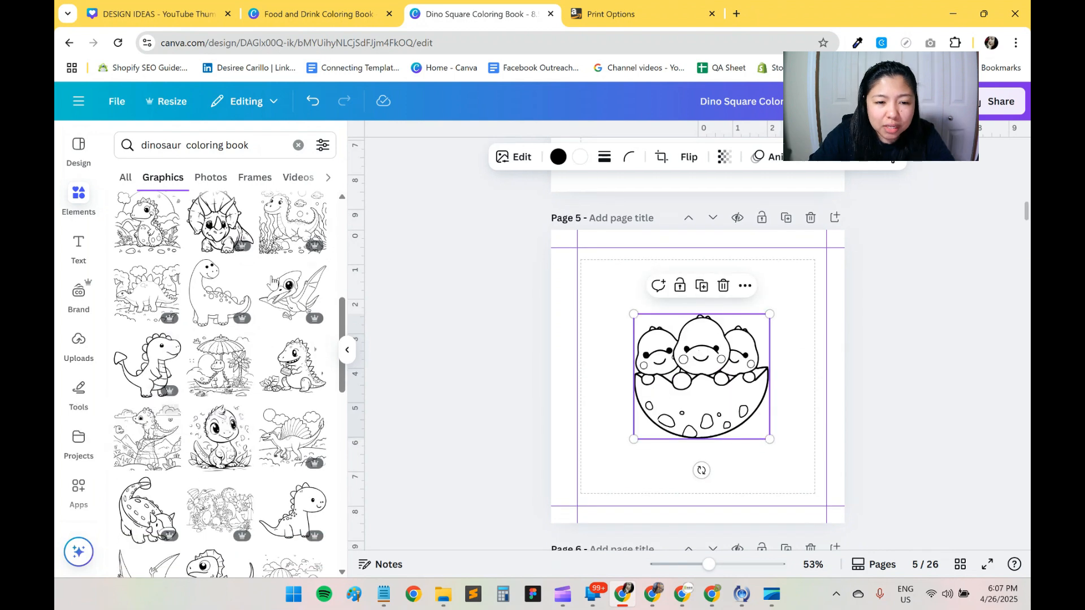
pyautogui.scroll(10, 273, 281)
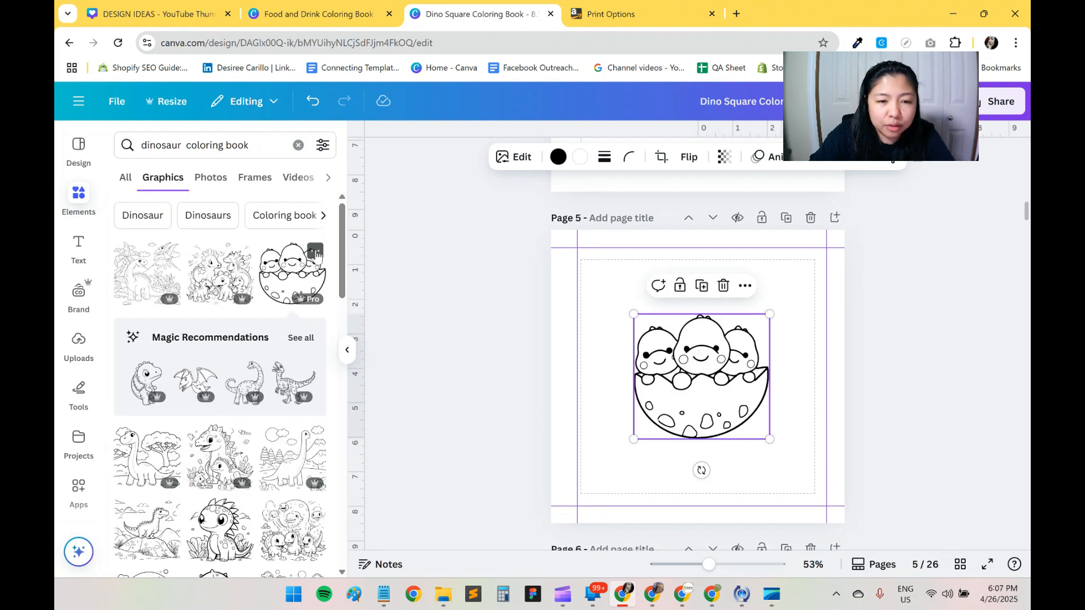
# - Open the elements by the eggshell graphic's creator and search them for "dinosaur coloring book"
pyautogui.click(315, 252)
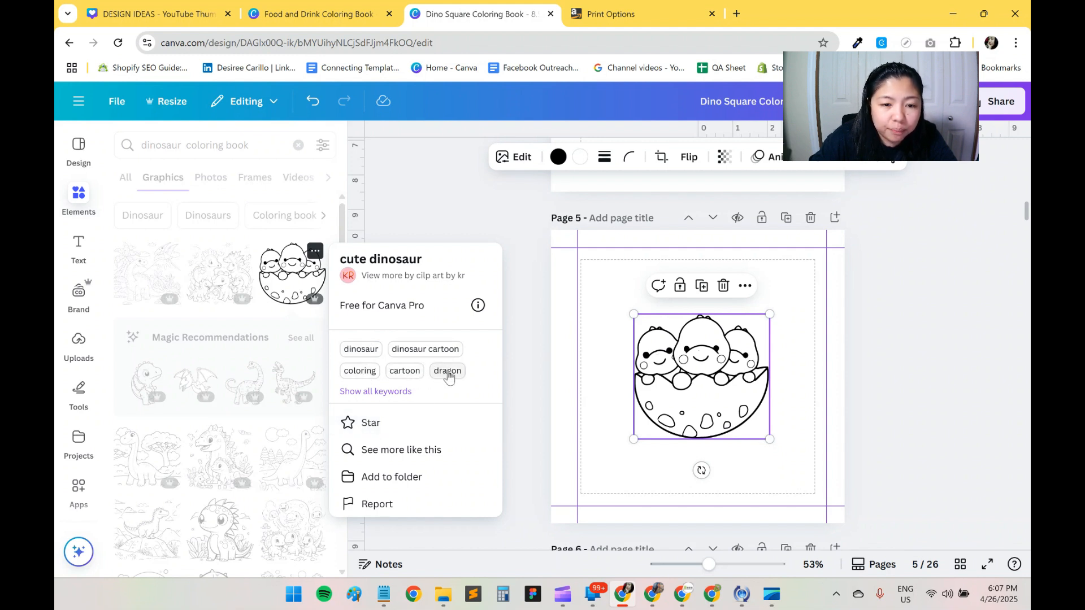
pyautogui.click(374, 279)
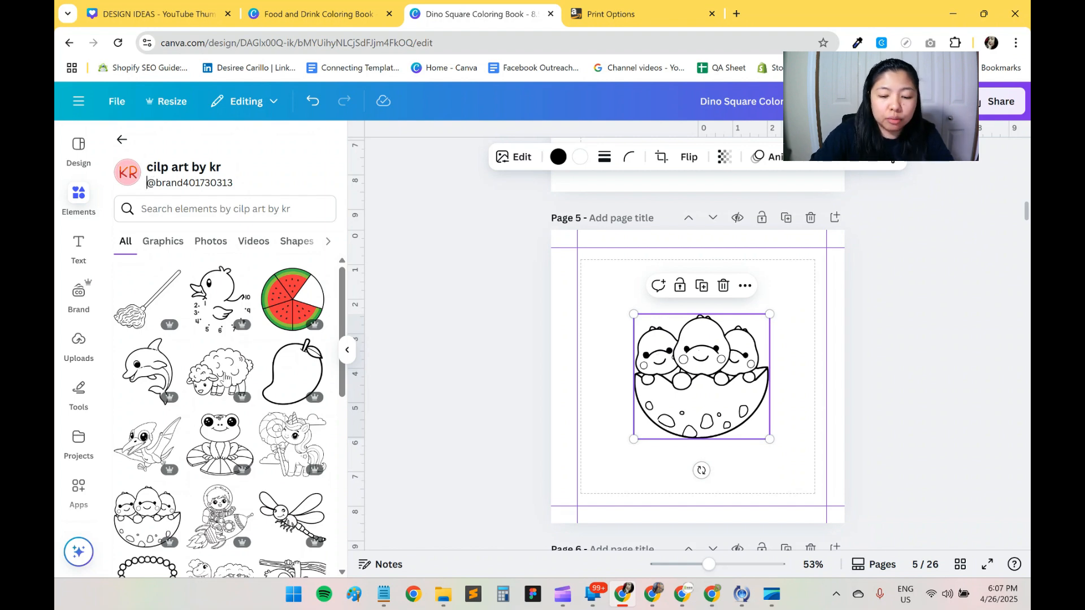
pyautogui.click(230, 205)
pyautogui.write('dinossa')
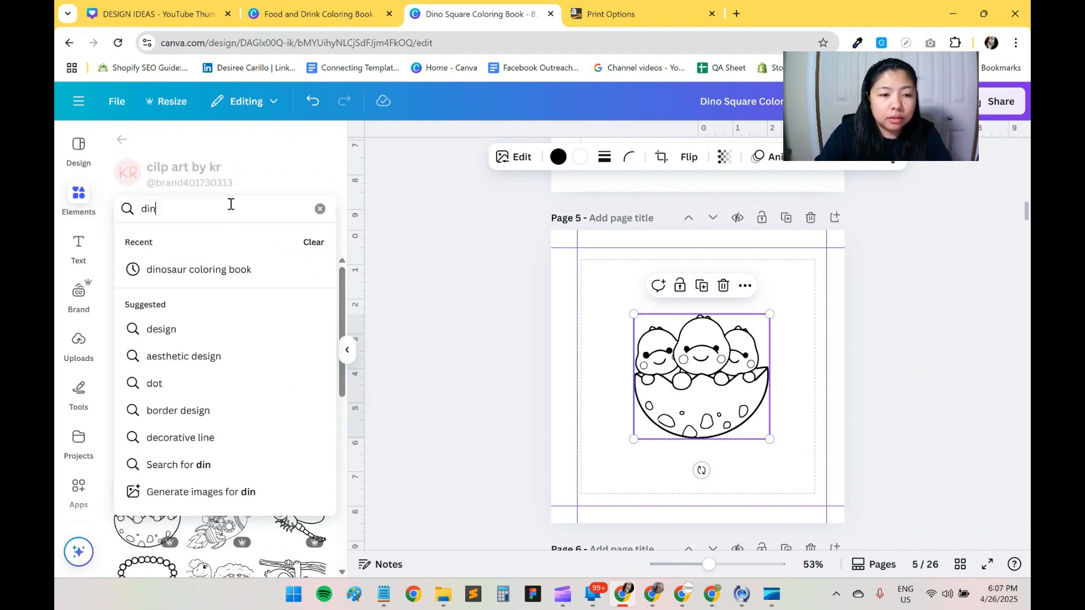
pyautogui.press('BackSpace')
pyautogui.press('BackSpace')
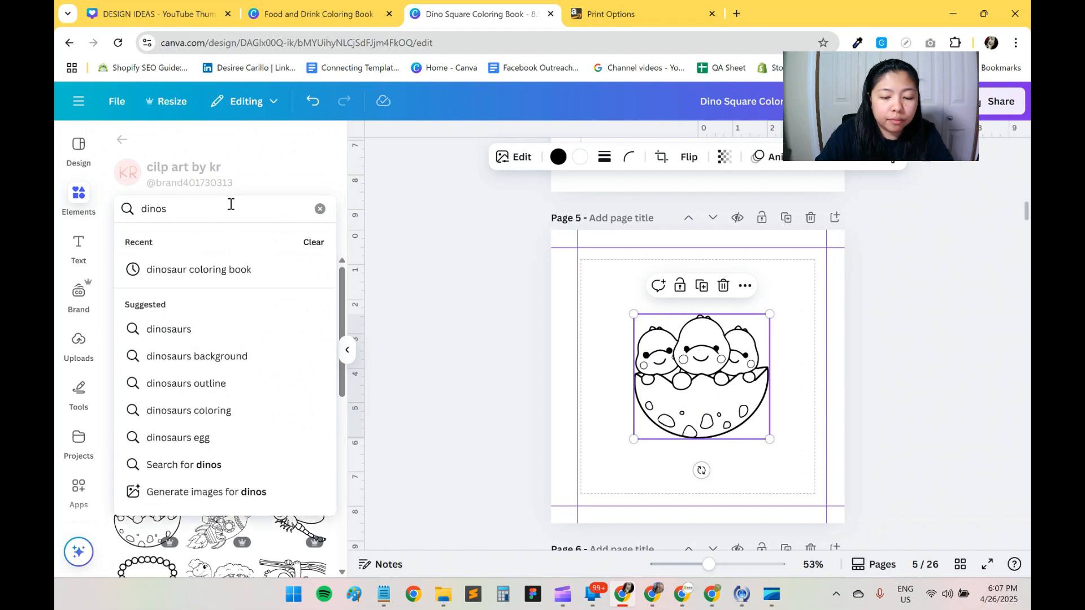
pyautogui.write('aur colo')
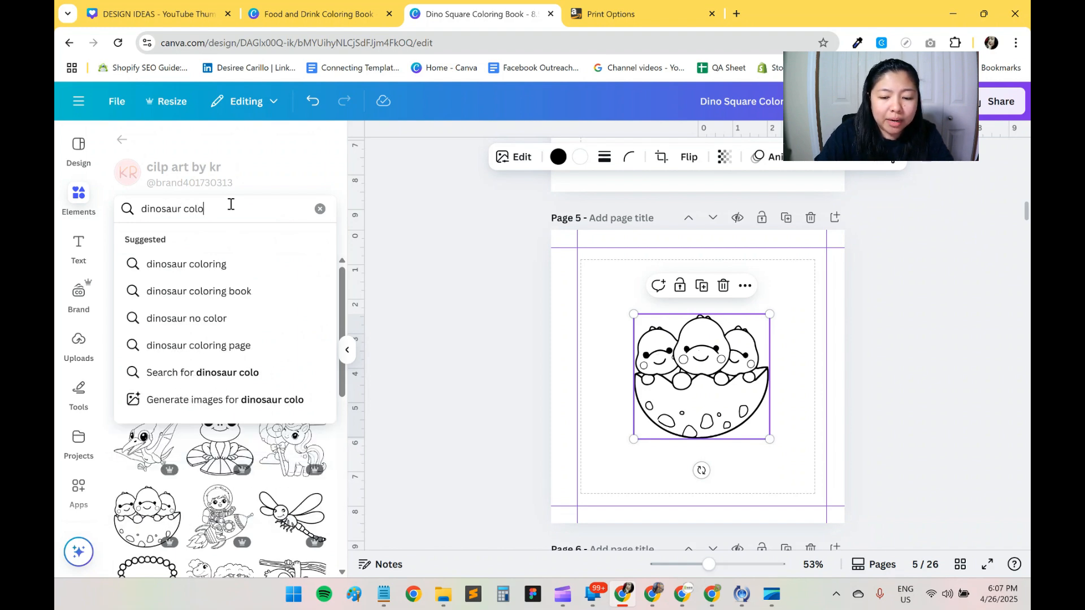
pyautogui.write('ring book')
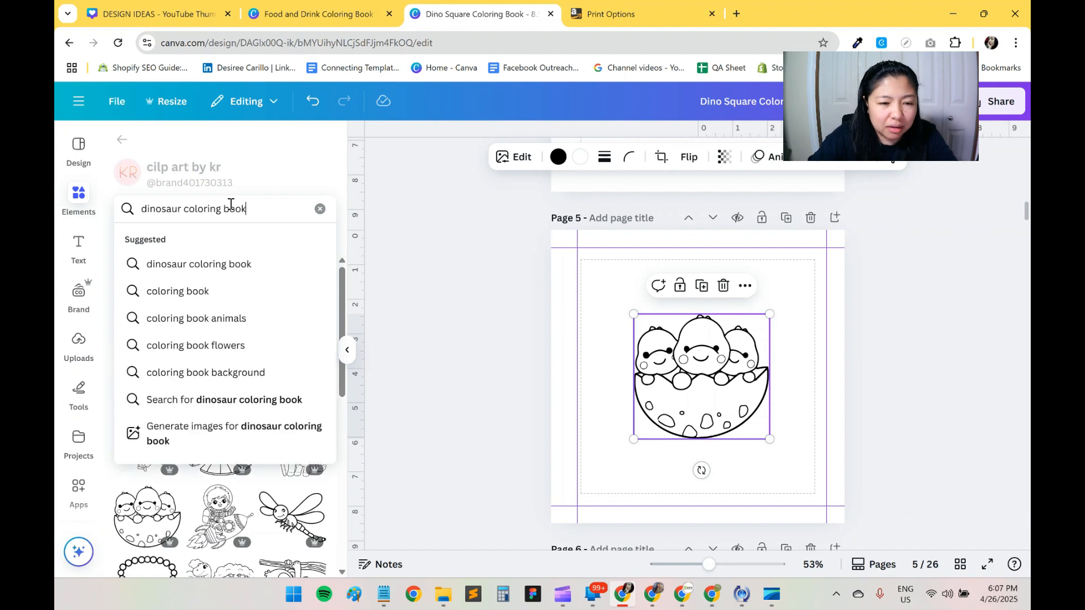
pyautogui.press('Return')
pyautogui.scroll(-3, 273, 394)
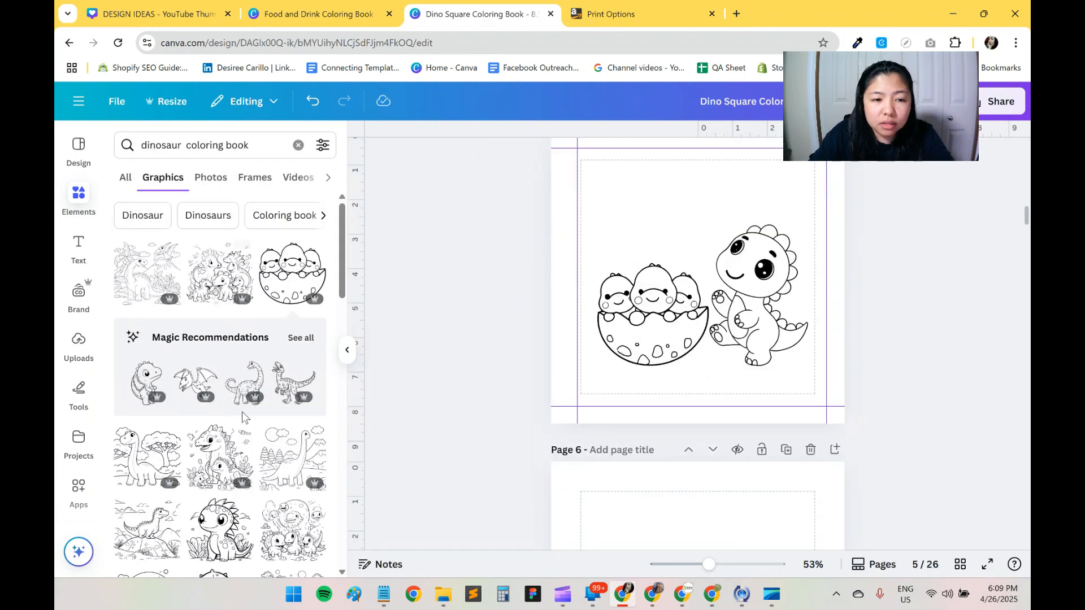
# - Search the elements for "sun coloring book" and show all matching graphics
pyautogui.scroll(-5, 246, 430)
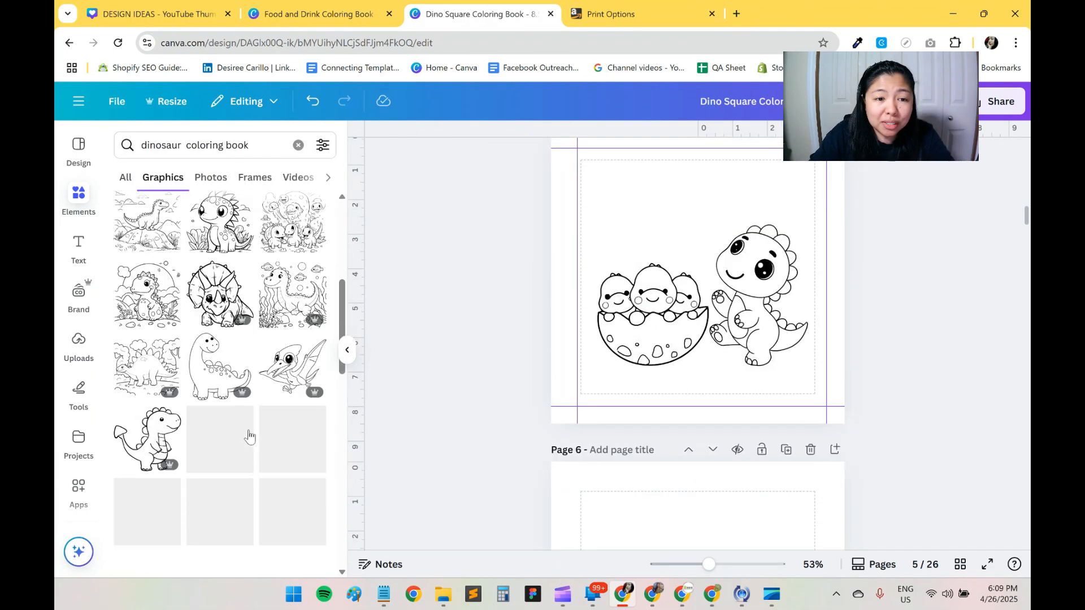
pyautogui.scroll(5, 246, 435)
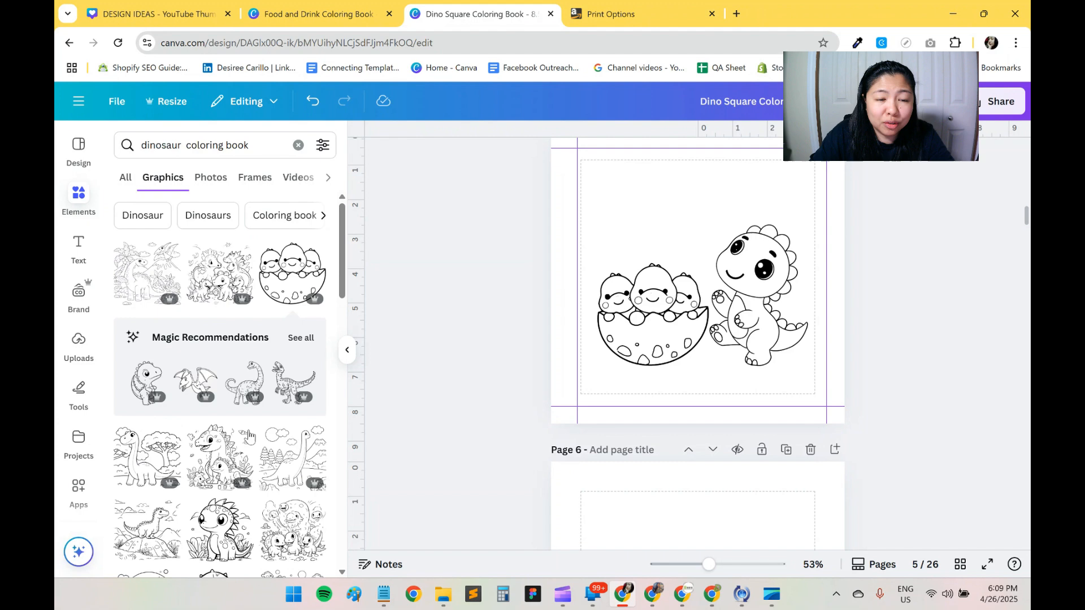
pyautogui.click(298, 145)
pyautogui.write('sun')
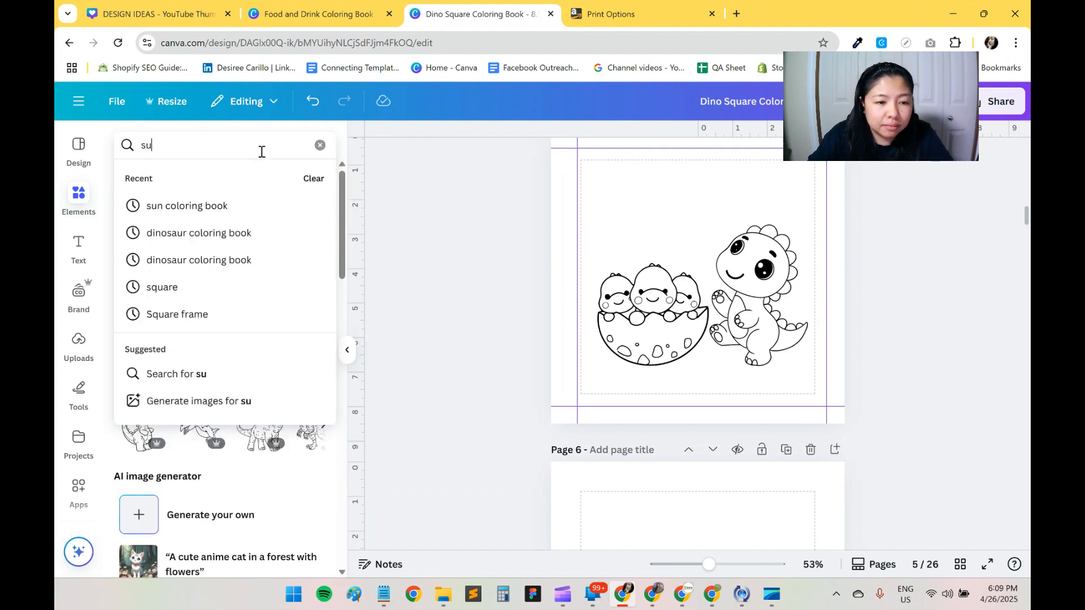
pyautogui.press('Return')
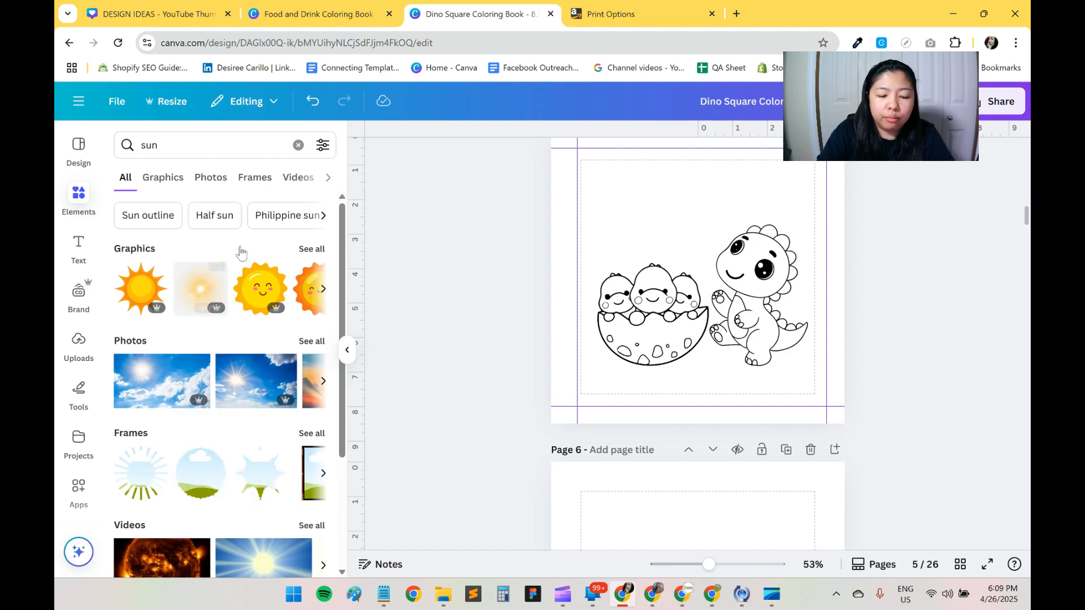
pyautogui.click(232, 146)
pyautogui.write('col')
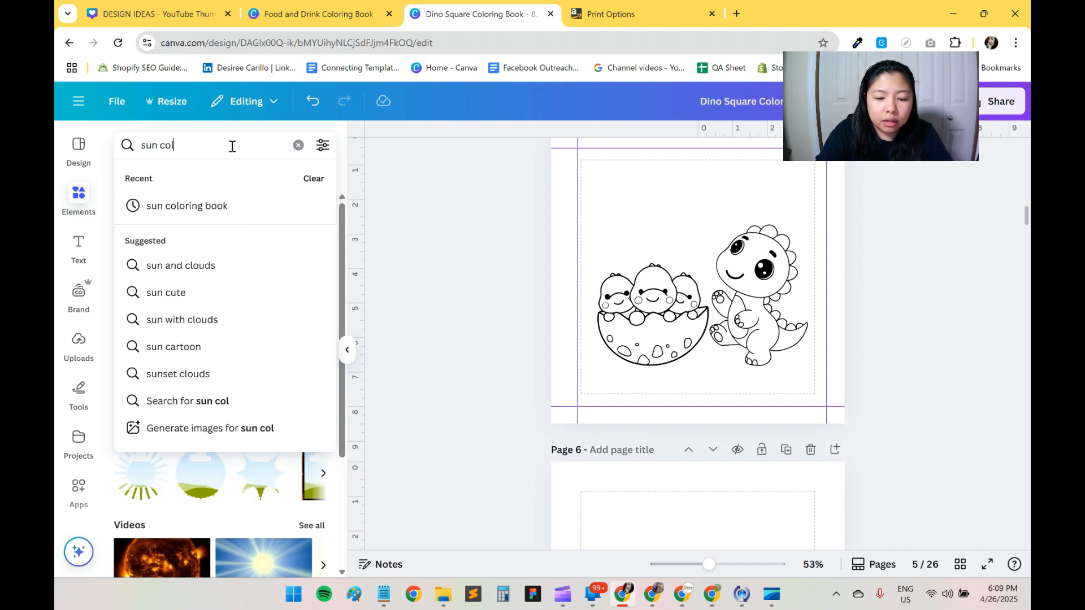
pyautogui.write('oring book')
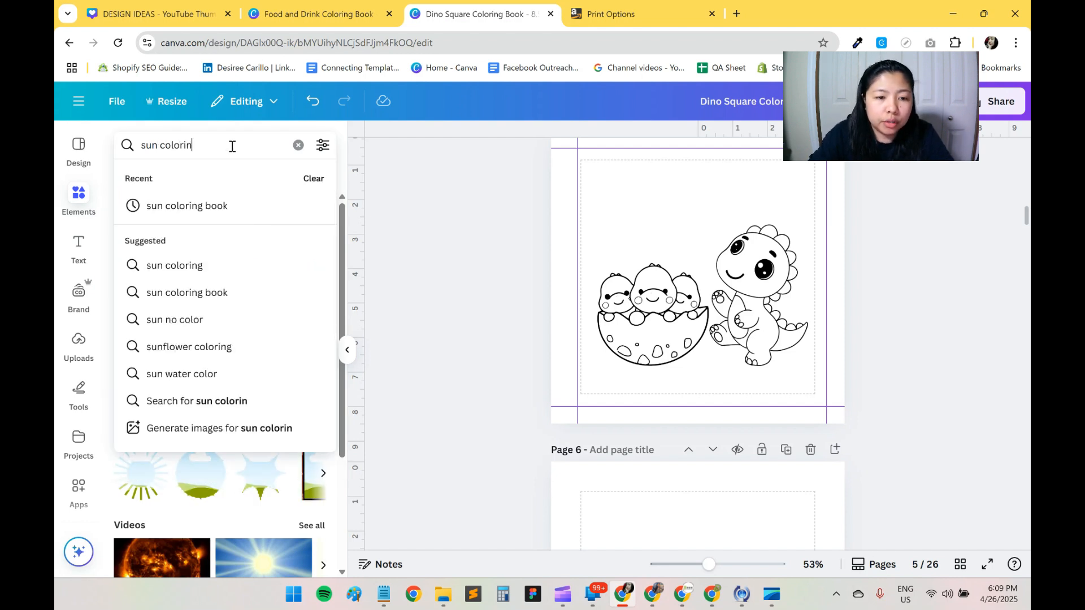
pyautogui.press('Return')
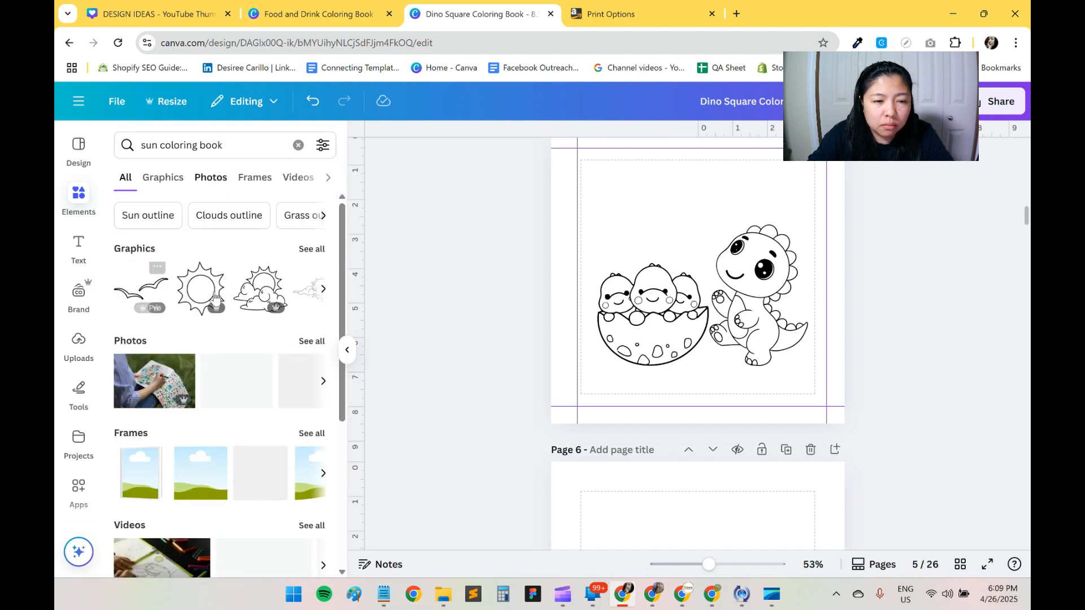
pyautogui.click(308, 250)
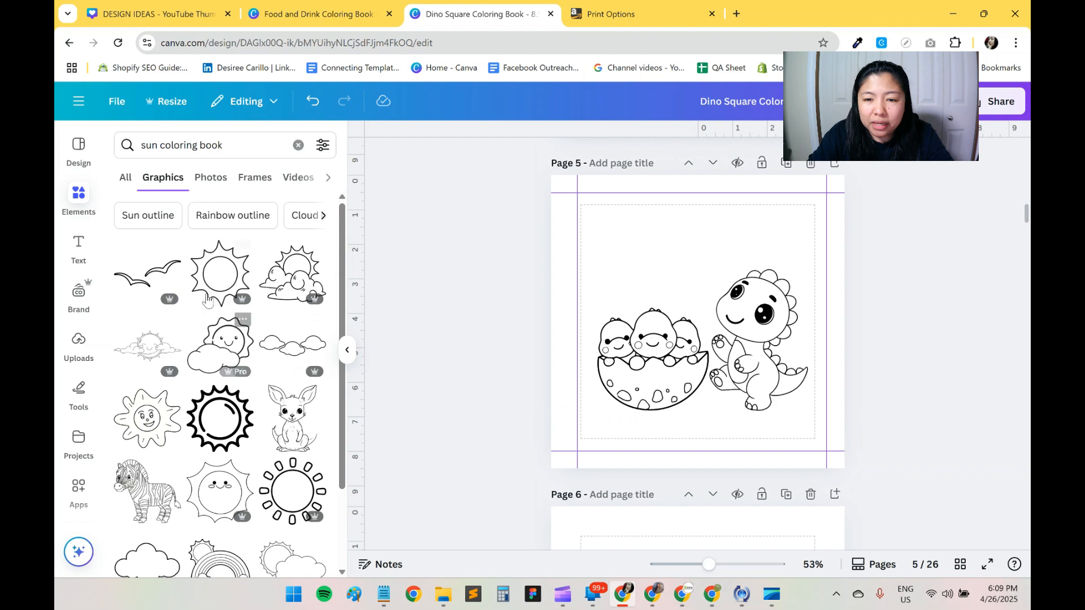
# - Add the thin-outlined pointed sun to page 5, reduced in size and placed above the eggshell dinosaurs
pyautogui.click(220, 273)
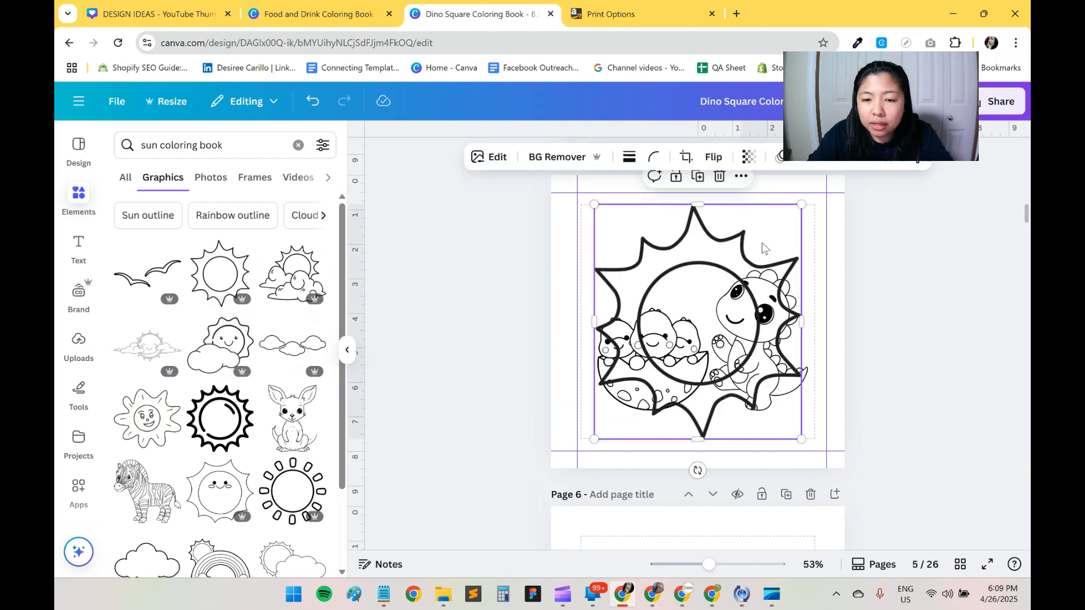
pyautogui.moveTo(774, 233); pyautogui.dragTo(703, 314)
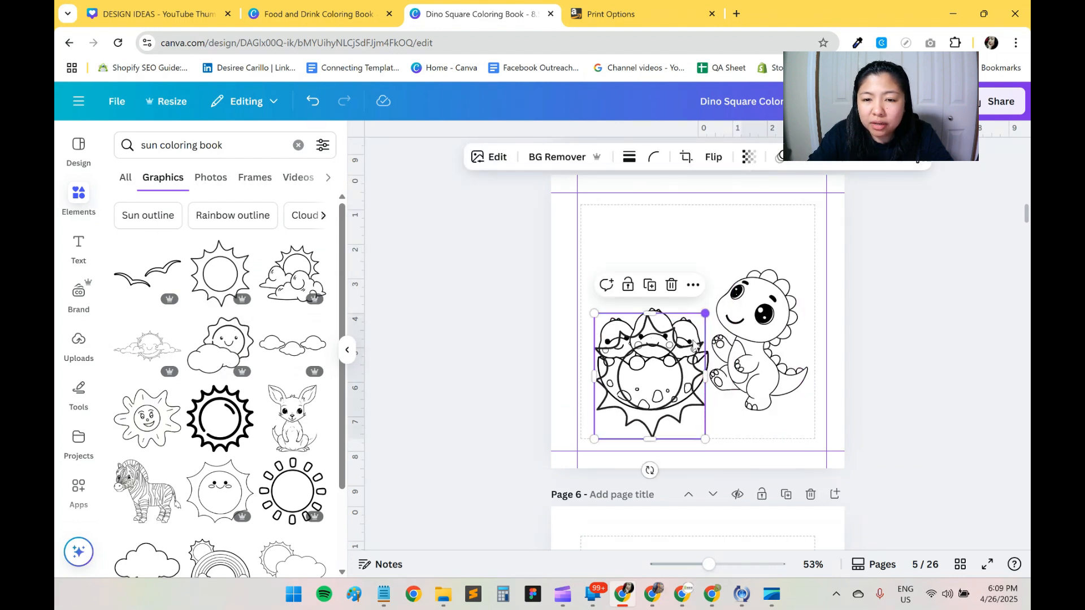
pyautogui.moveTo(675, 379); pyautogui.dragTo(673, 257)
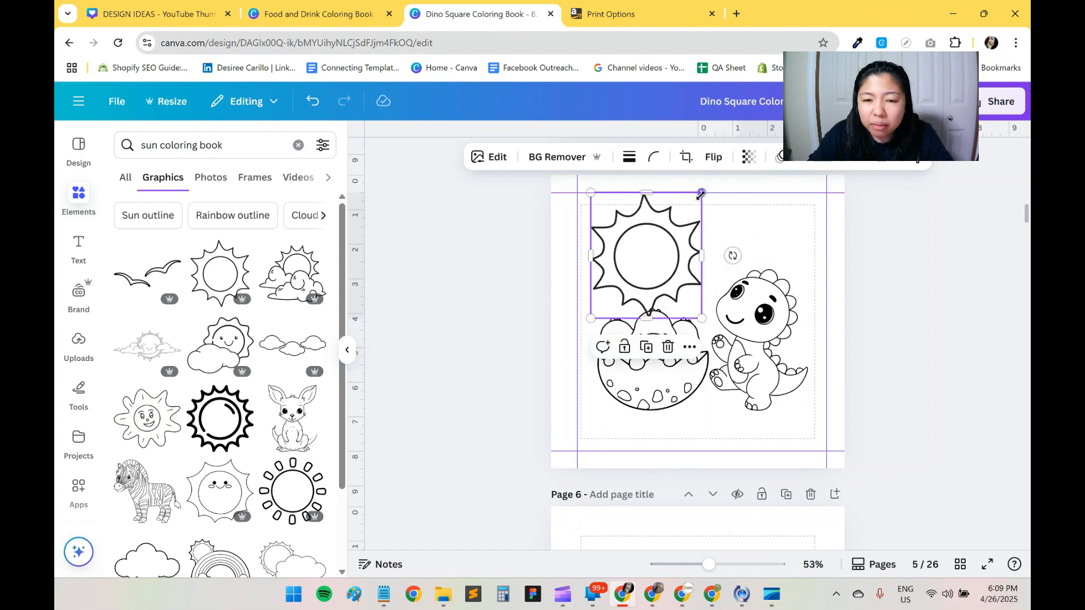
pyautogui.moveTo(701, 192); pyautogui.dragTo(681, 215)
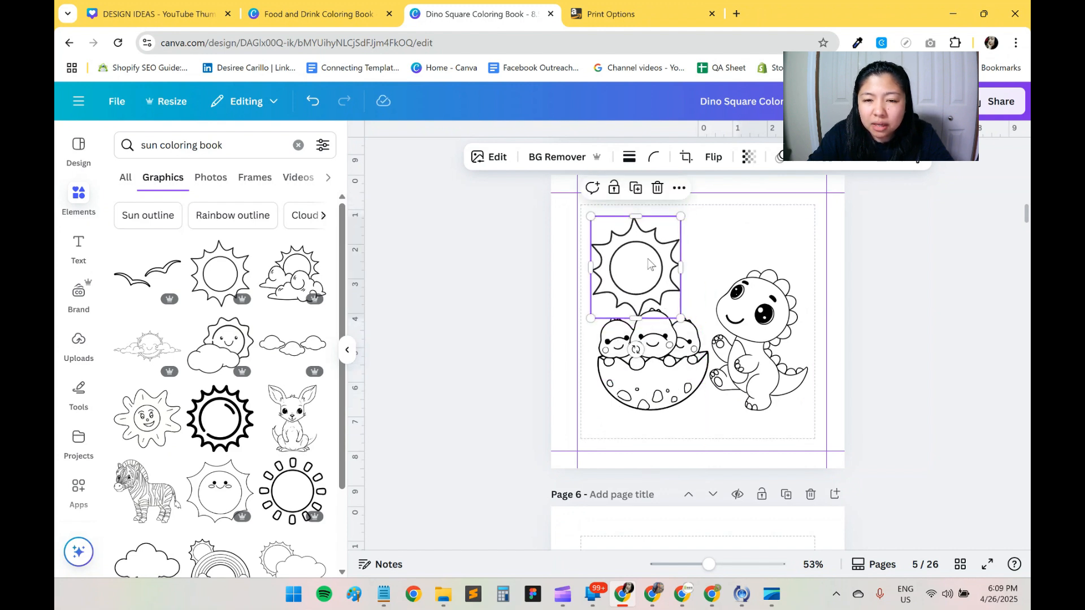
pyautogui.moveTo(647, 255)
pyautogui.mouseDown()
pyautogui.moveTo(667, 247)
pyautogui.moveTo(666, 210)
pyautogui.moveTo(662, 247)
pyautogui.moveTo(667, 226)
pyautogui.moveTo(648, 240)
pyautogui.mouseUp()
# - Add the graphic of three outlined clouds to page 5, placed beside the sun and above the standing dinosaur
pyautogui.click(290, 345)
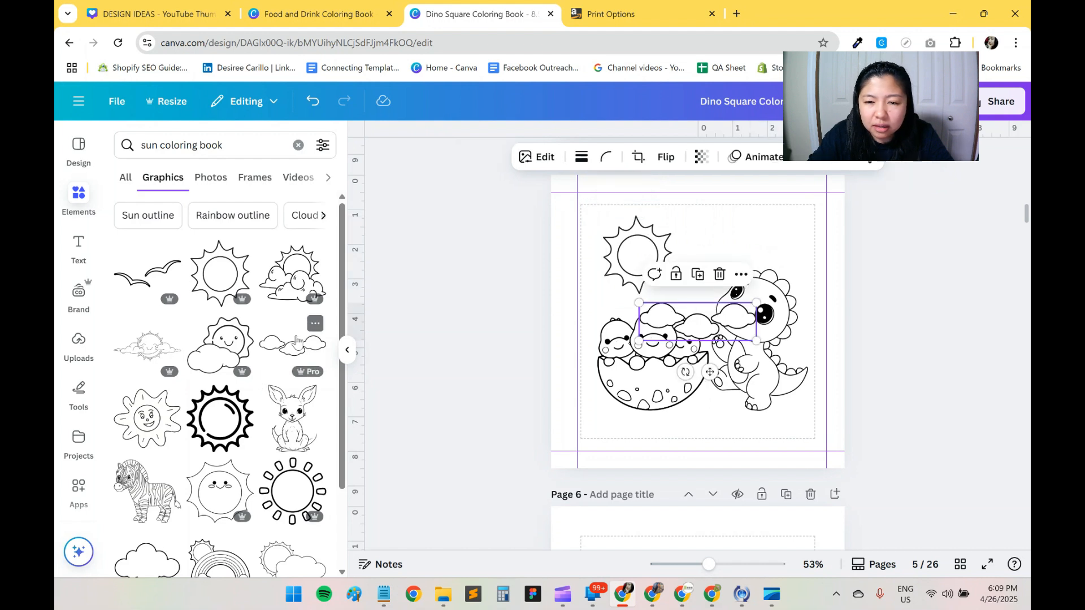
pyautogui.moveTo(708, 318); pyautogui.dragTo(754, 230)
pyautogui.moveTo(754, 231); pyautogui.dragTo(752, 239)
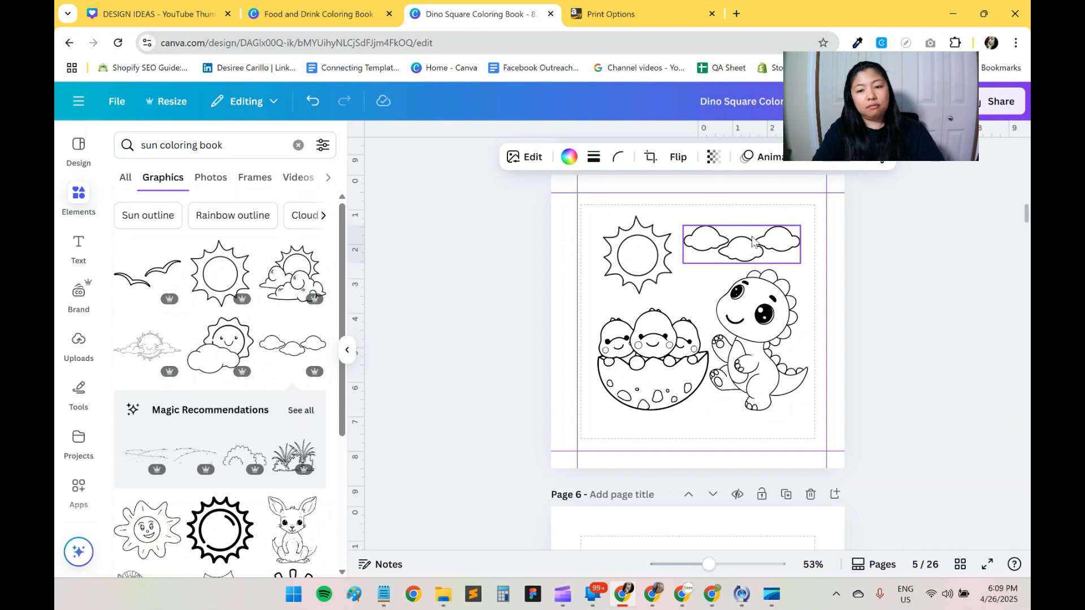
pyautogui.click(966, 286)
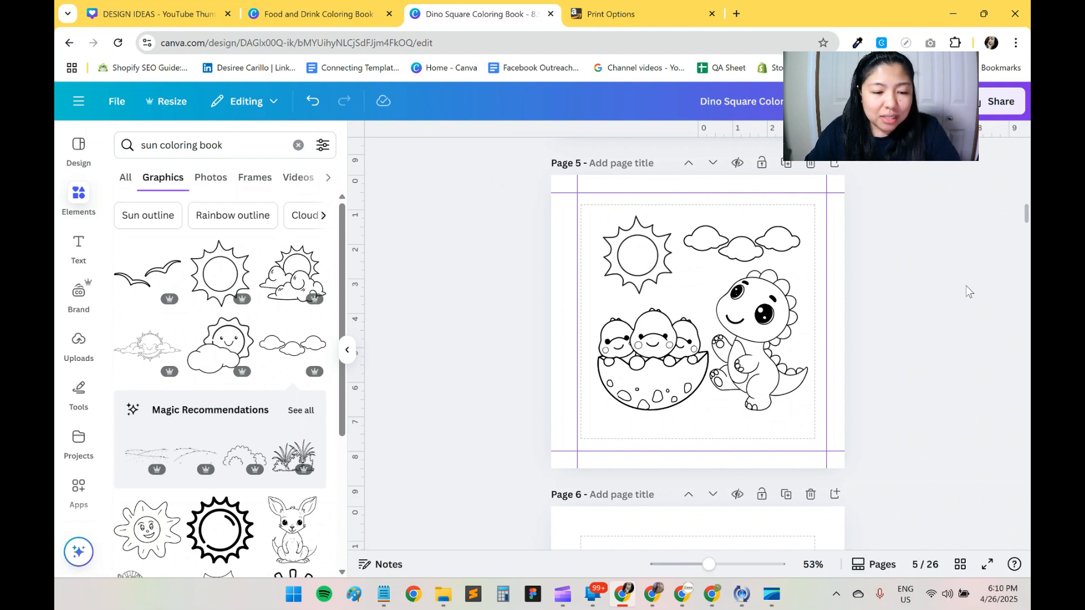
# - Try a thick-outlined sun on page 5, shrink it and compare it over the thin-outlined sun, and delete it
pyautogui.click(212, 525)
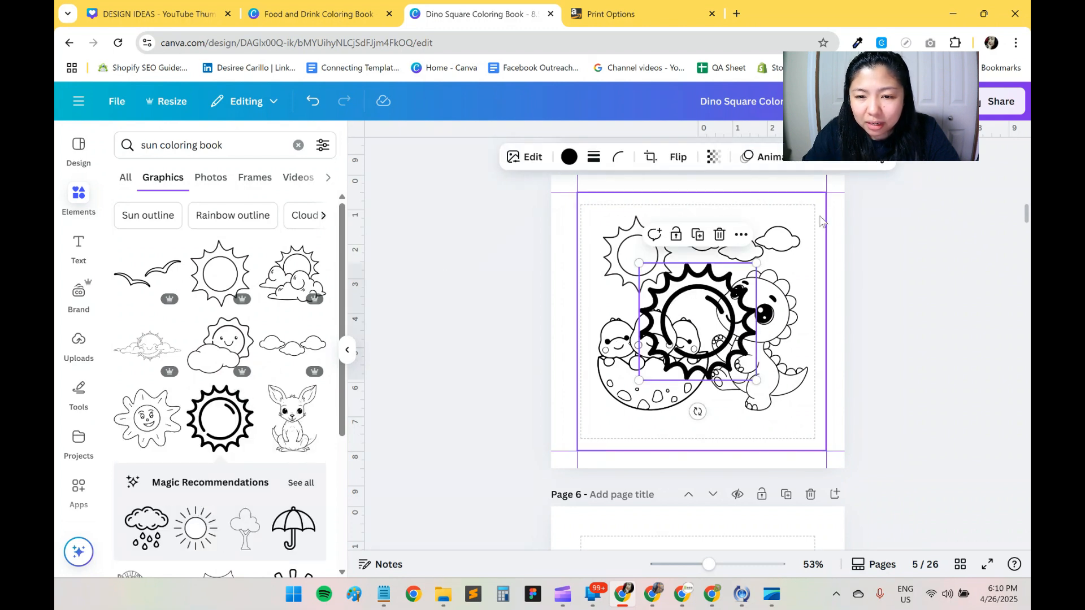
pyautogui.moveTo(703, 306); pyautogui.dragTo(703, 238)
pyautogui.keyDown('ctrl'); pyautogui.scroll(1, 701, 245); pyautogui.keyUp('ctrl')
pyautogui.keyDown('ctrl'); pyautogui.scroll(3, 701, 245); pyautogui.keyUp('ctrl')
pyautogui.scroll(1, 706, 271)
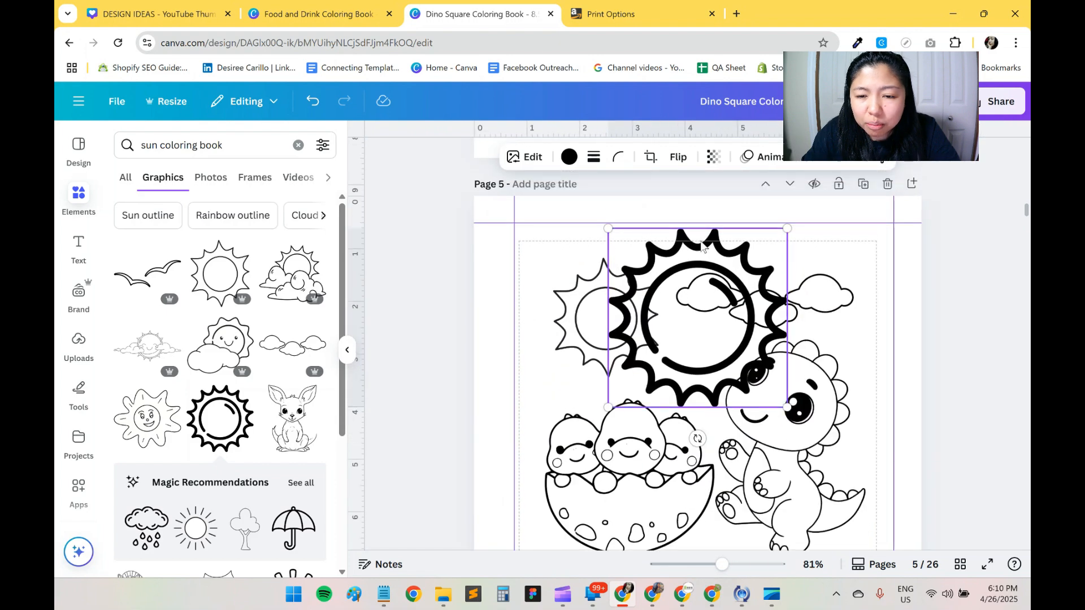
pyautogui.moveTo(710, 300); pyautogui.dragTo(736, 315)
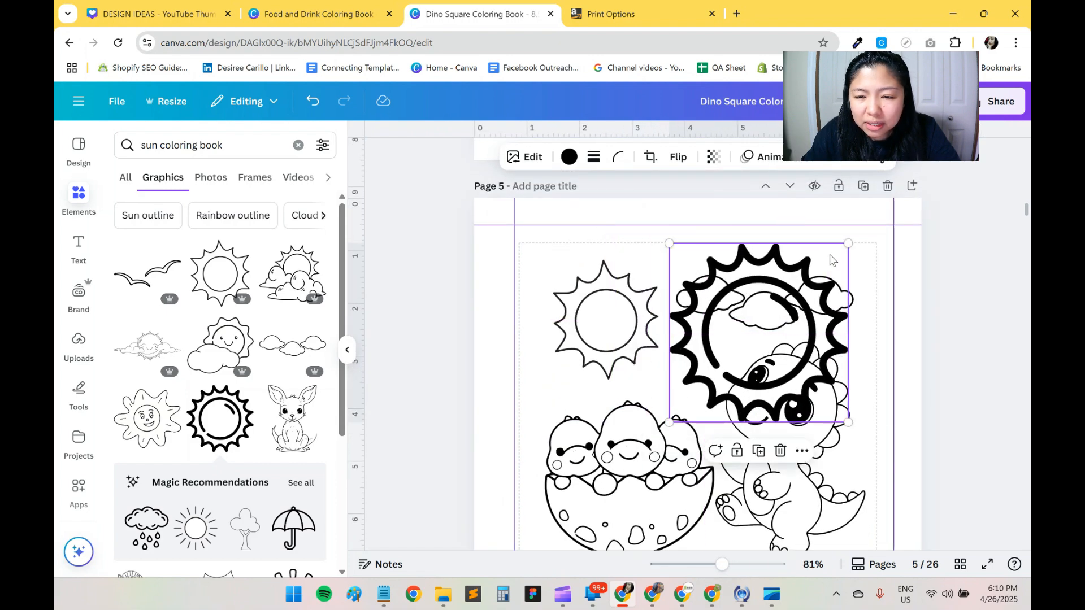
pyautogui.moveTo(848, 244); pyautogui.dragTo(785, 304)
pyautogui.moveTo(692, 333); pyautogui.dragTo(576, 297)
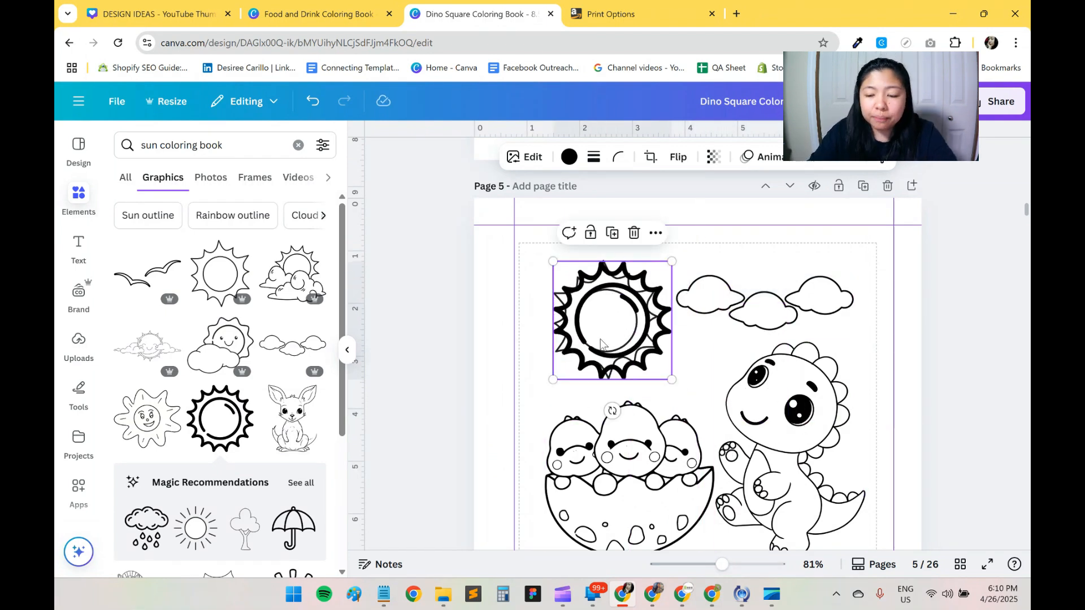
pyautogui.moveTo(624, 350); pyautogui.dragTo(662, 362)
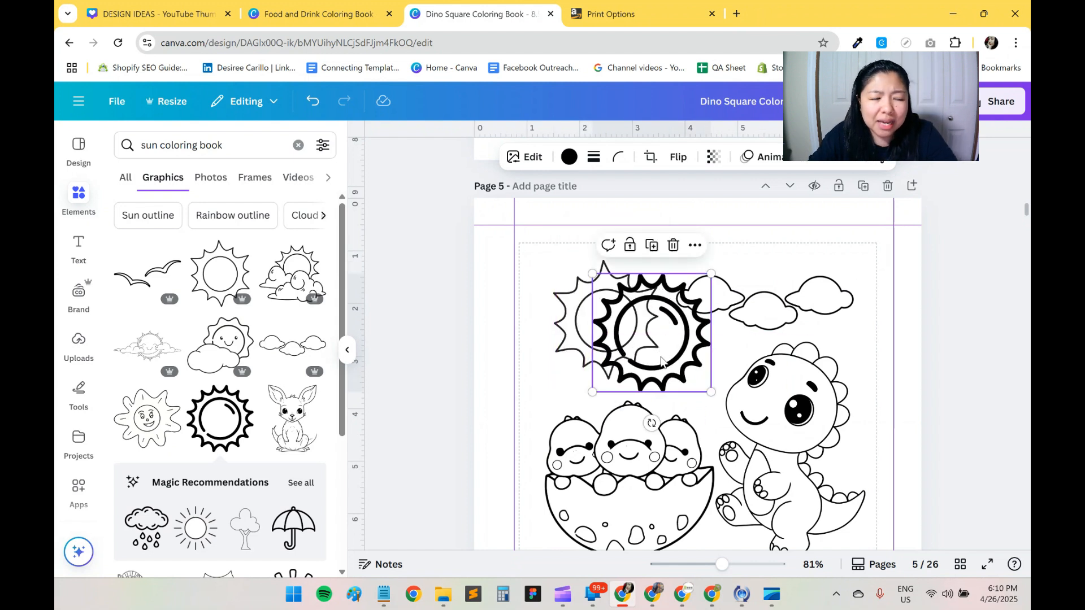
pyautogui.press('Delete')
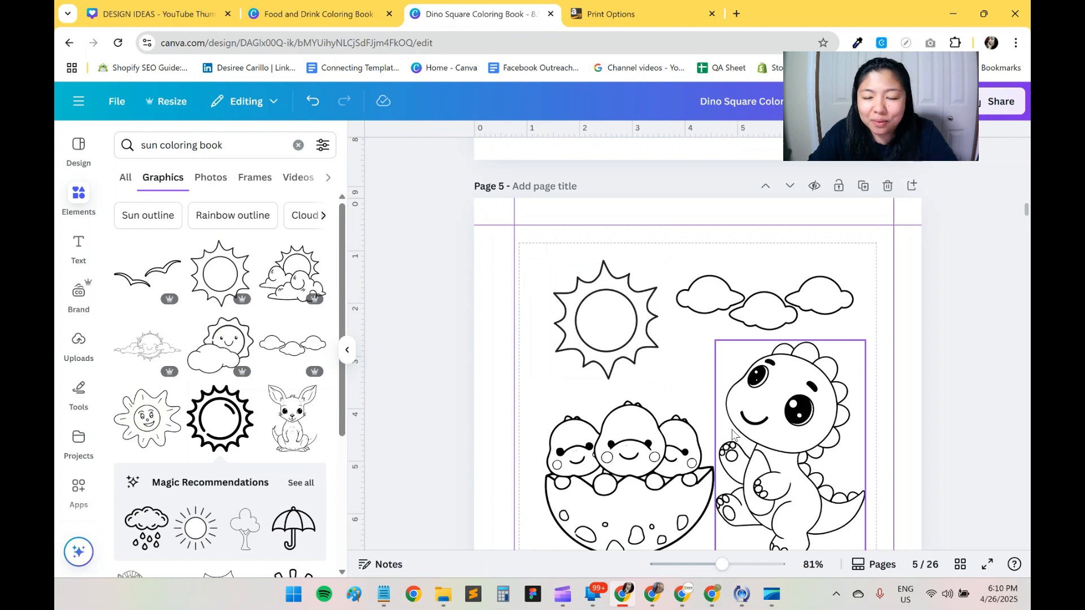
# - Review the composition of page 5 and check the arrangement of all the book's pages in grid view
pyautogui.scroll(-3, 732, 434)
pyautogui.scroll(2, 733, 434)
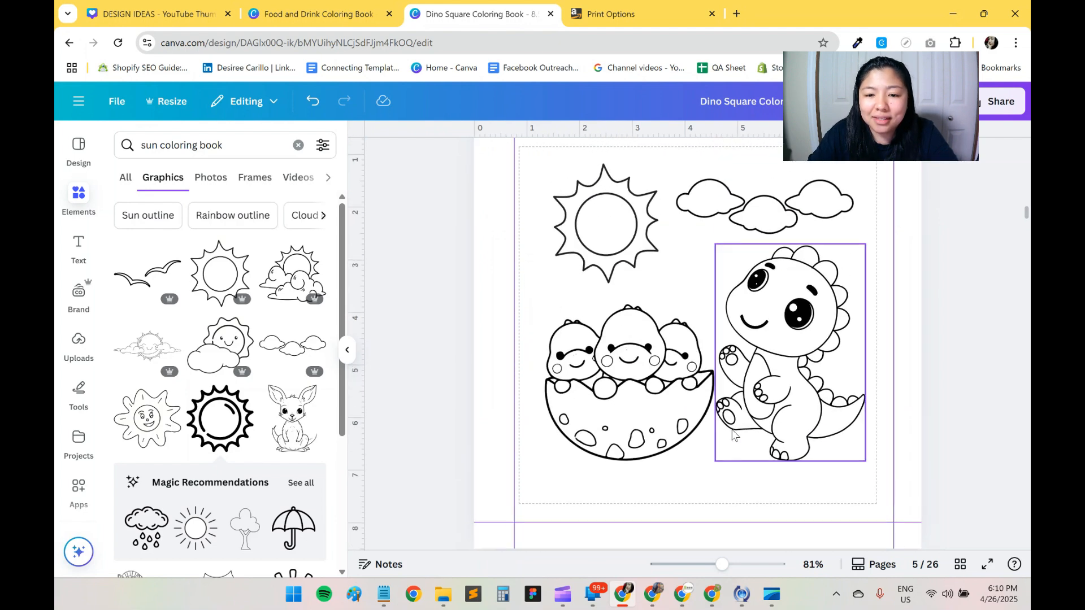
pyautogui.scroll(1, 733, 434)
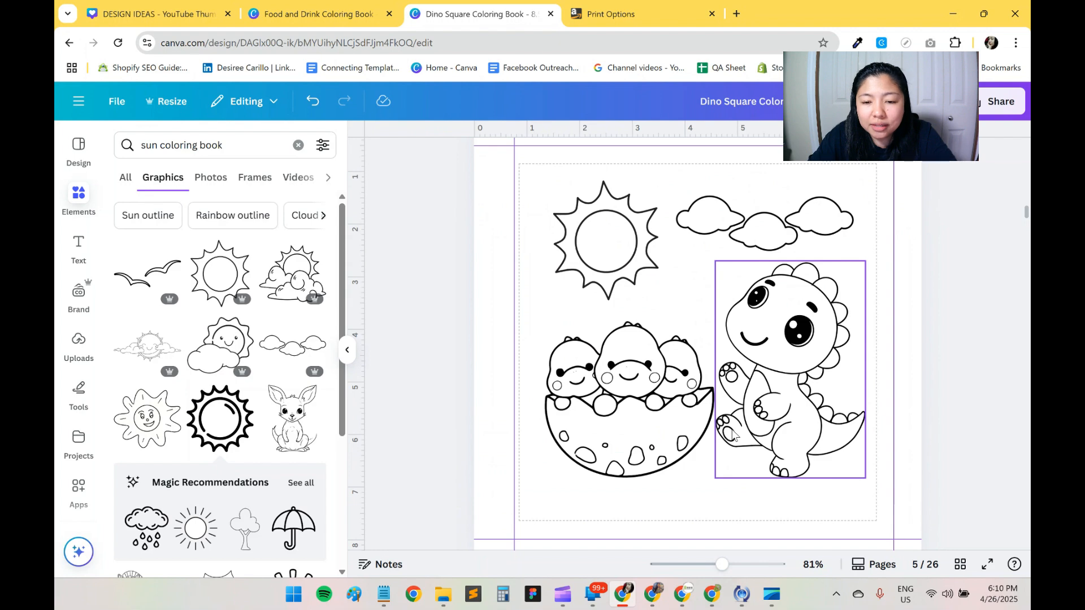
pyautogui.scroll(-12, 733, 434)
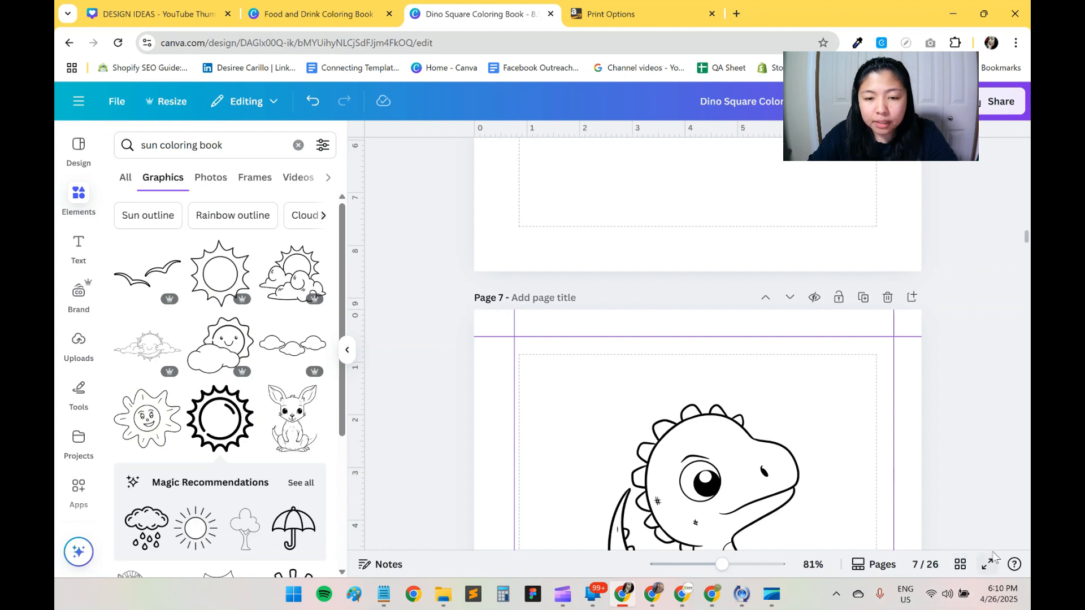
pyautogui.click(960, 565)
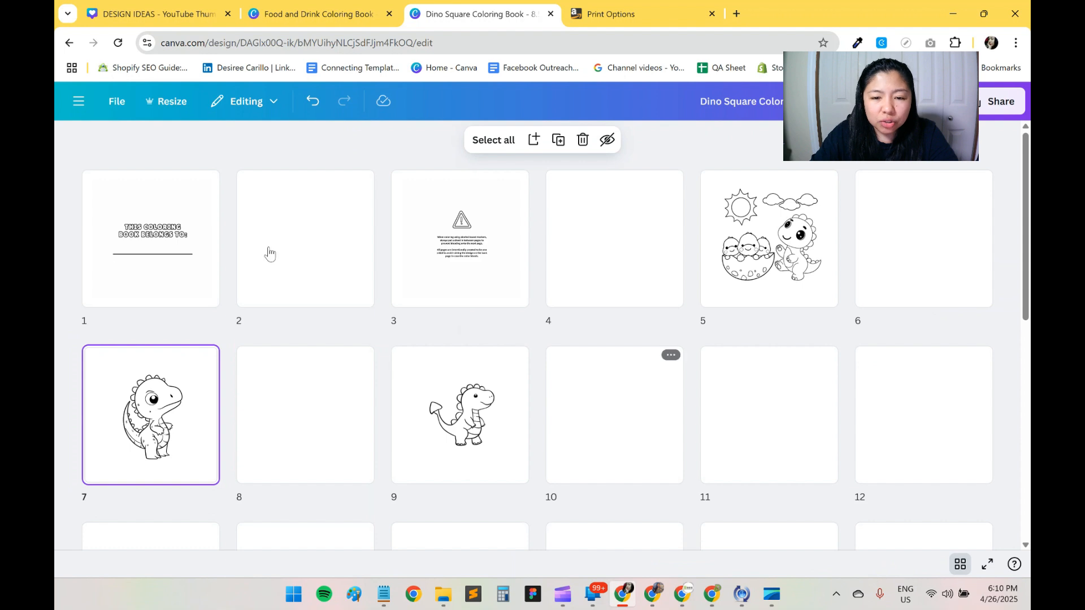
pyautogui.scroll(-5, 352, 408)
pyautogui.scroll(5, 352, 408)
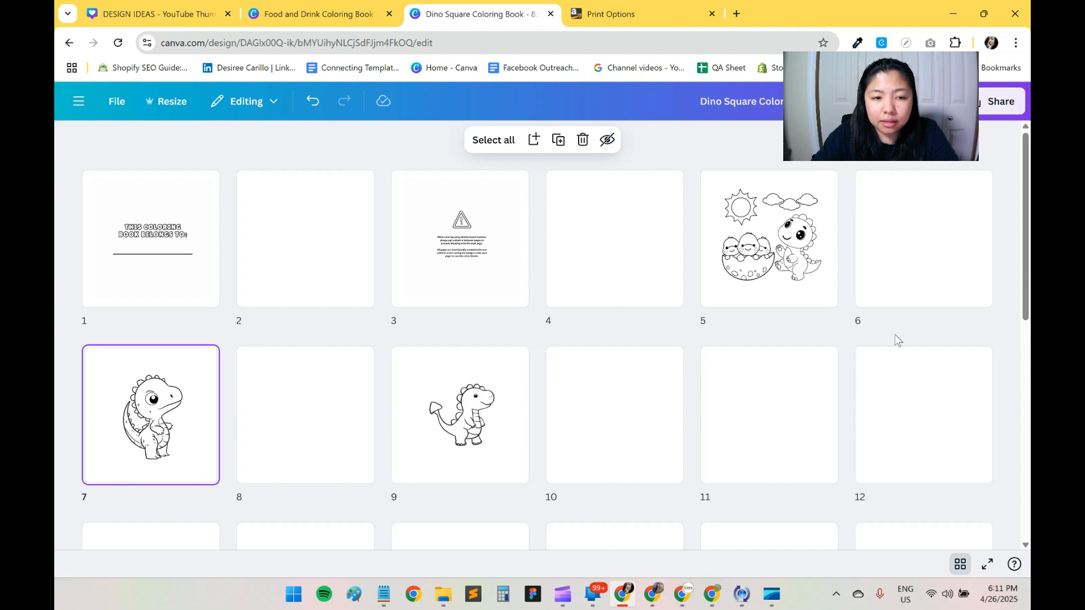
pyautogui.scroll(-6, 893, 339)
pyautogui.scroll(7, 893, 339)
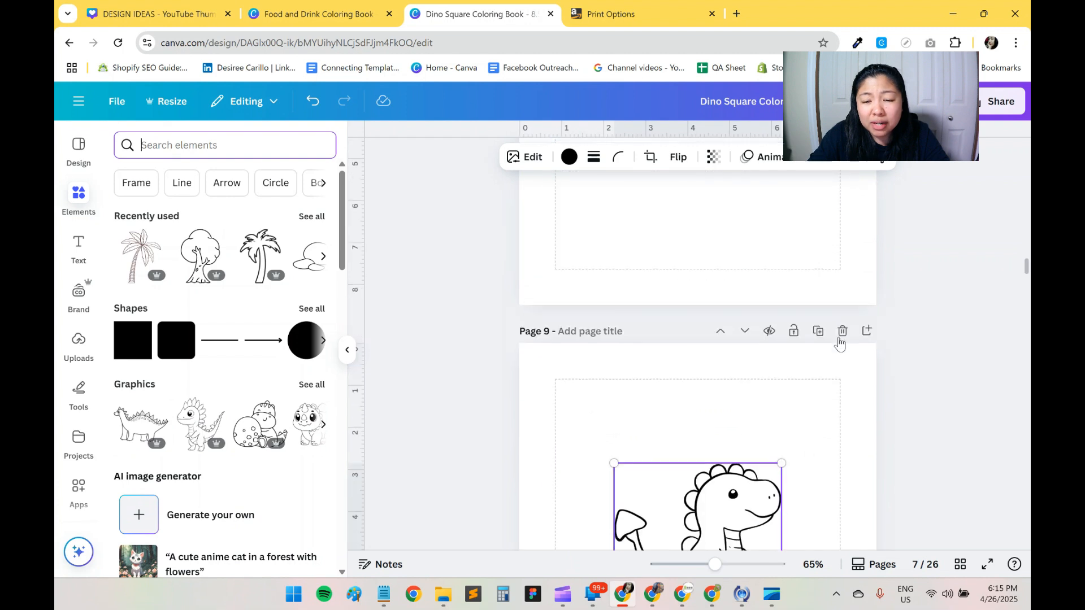
# - Move the arrow-tailed dinosaur slightly lower on page 9, keeping it horizontally centered
pyautogui.scroll(-3, 840, 344)
pyautogui.moveTo(714, 400)
pyautogui.mouseDown()
pyautogui.moveTo(711, 430)
pyautogui.moveTo(711, 405)
pyautogui.mouseUp()
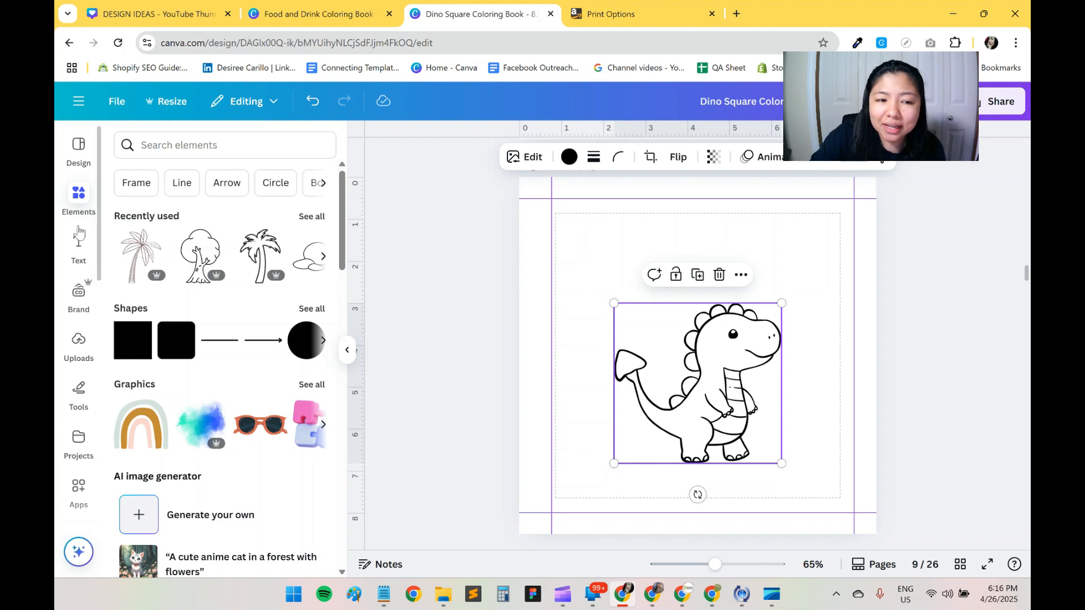
# - Add a text box reading "ROAR!!!" above the dinosaur on page 9
pyautogui.click(79, 244)
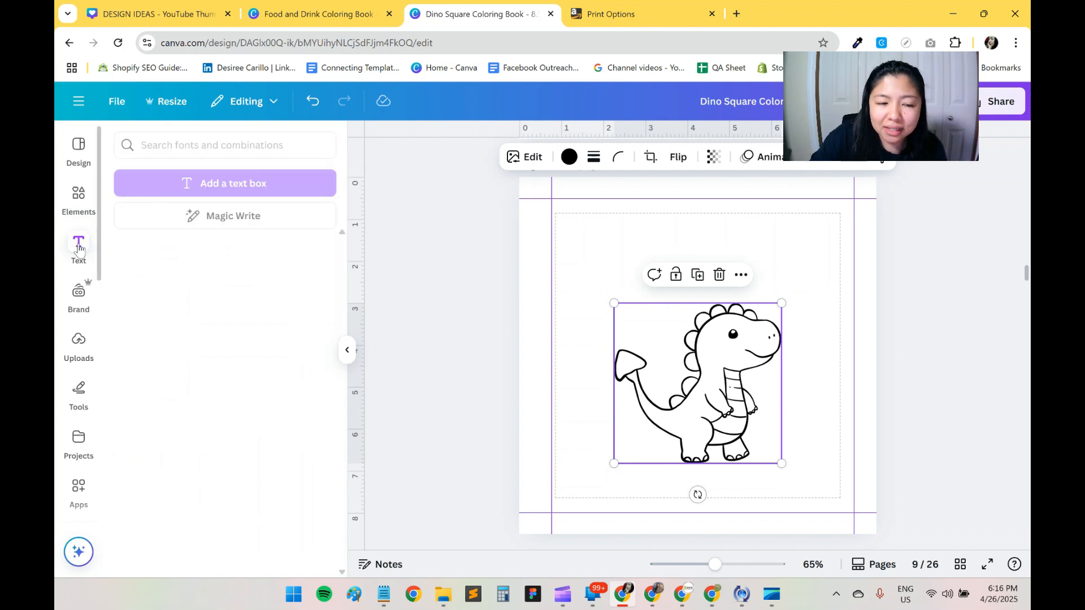
pyautogui.click(277, 194)
pyautogui.write('ROAR!!!')
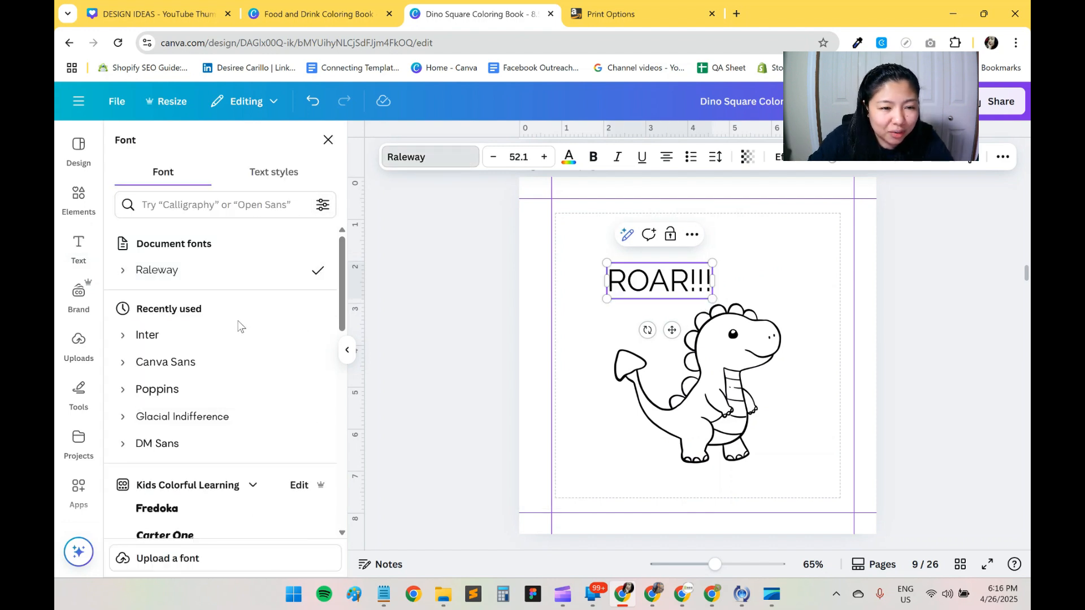
# - Change the "ROAR!!!" text to the Noot font and enlarge it to size 84, roughly matching the dinosaur's width
pyautogui.scroll(-1, 237, 359)
pyautogui.click(220, 205)
pyautogui.write('NOOT')
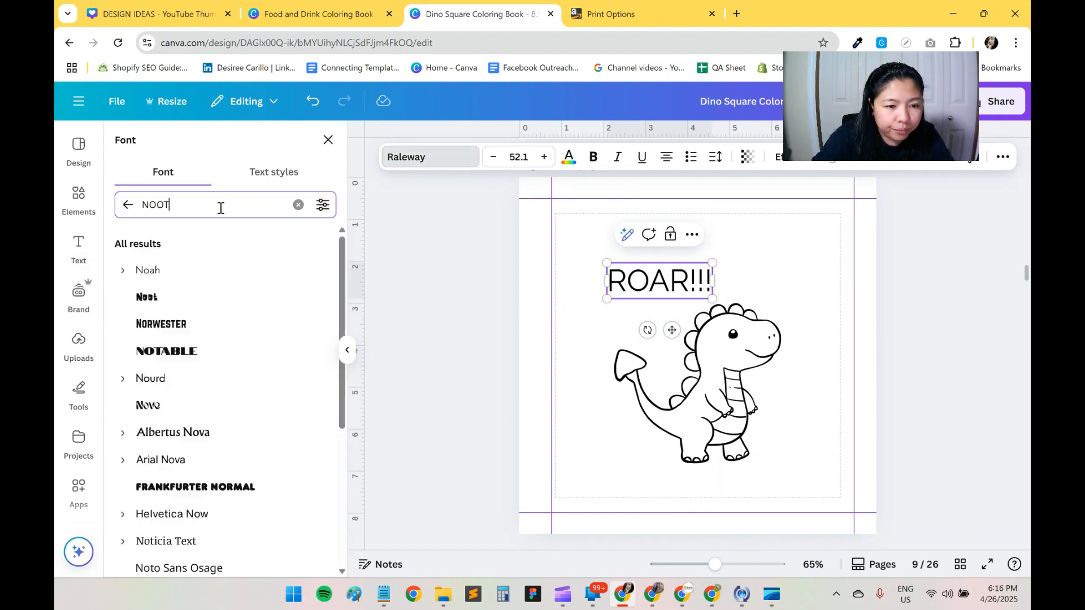
pyautogui.click(160, 270)
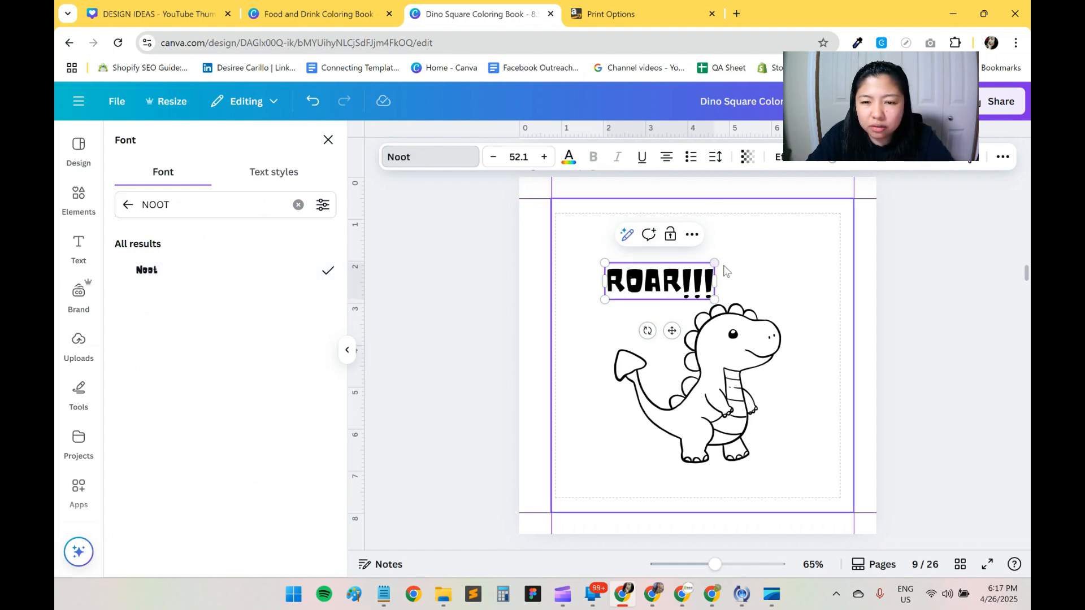
pyautogui.moveTo(714, 263); pyautogui.dragTo(781, 241)
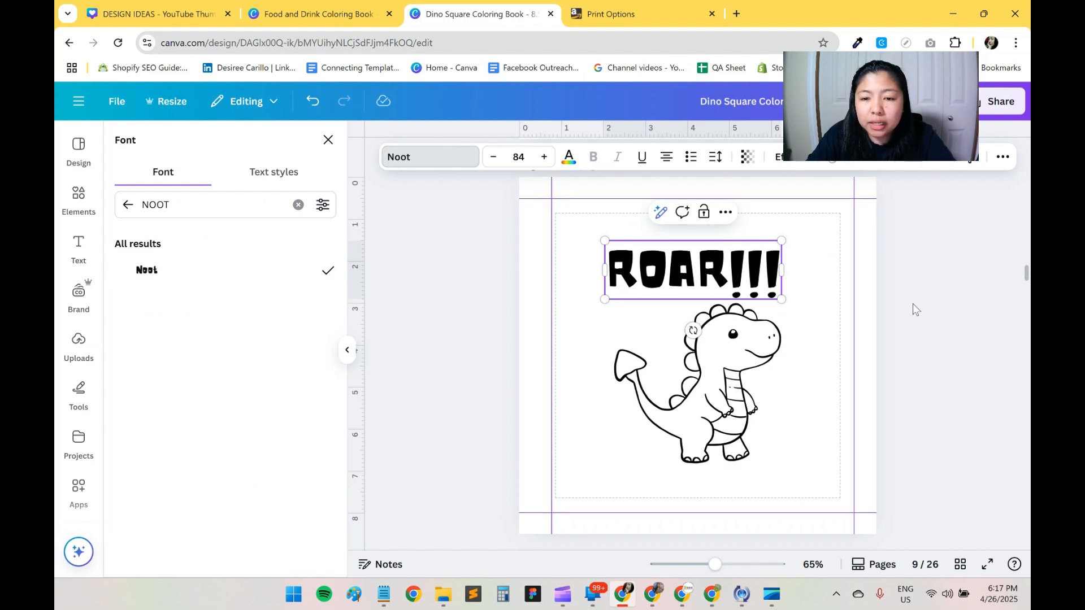
# - Apply the Hollow text effect to "ROAR!!!" on page 9 to turn its solid letters into outlines
pyautogui.click(823, 312)
pyautogui.doubleClick(744, 278)
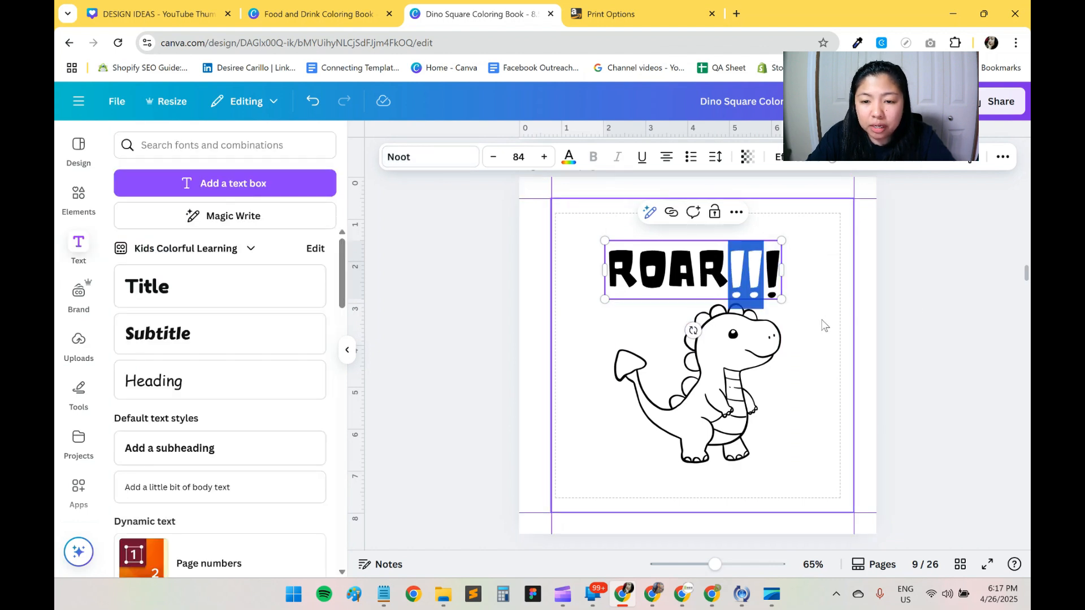
pyautogui.click(822, 324)
pyautogui.click(752, 286)
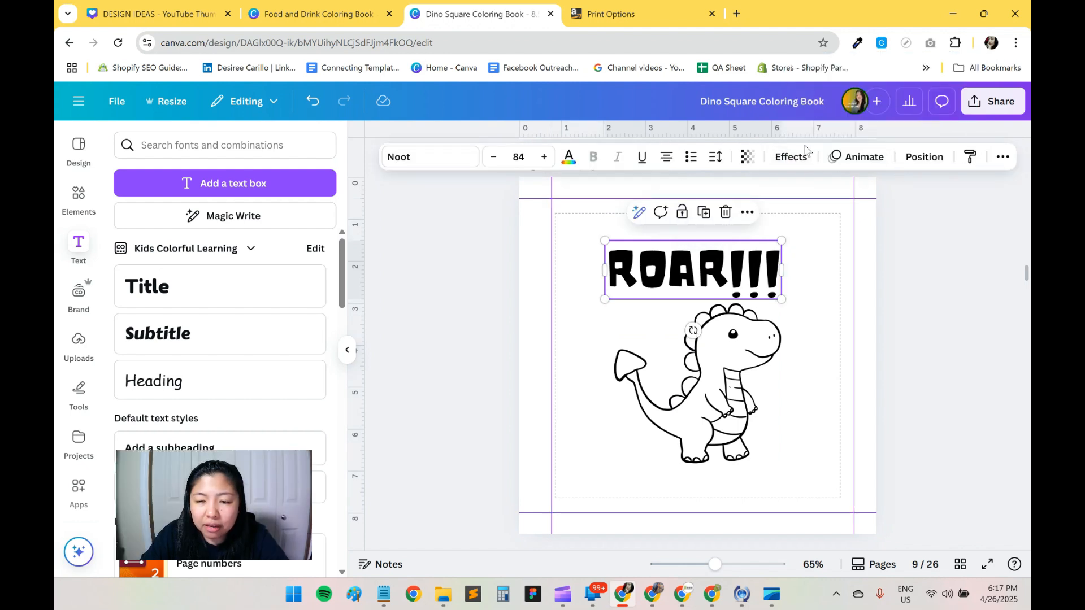
pyautogui.click(794, 160)
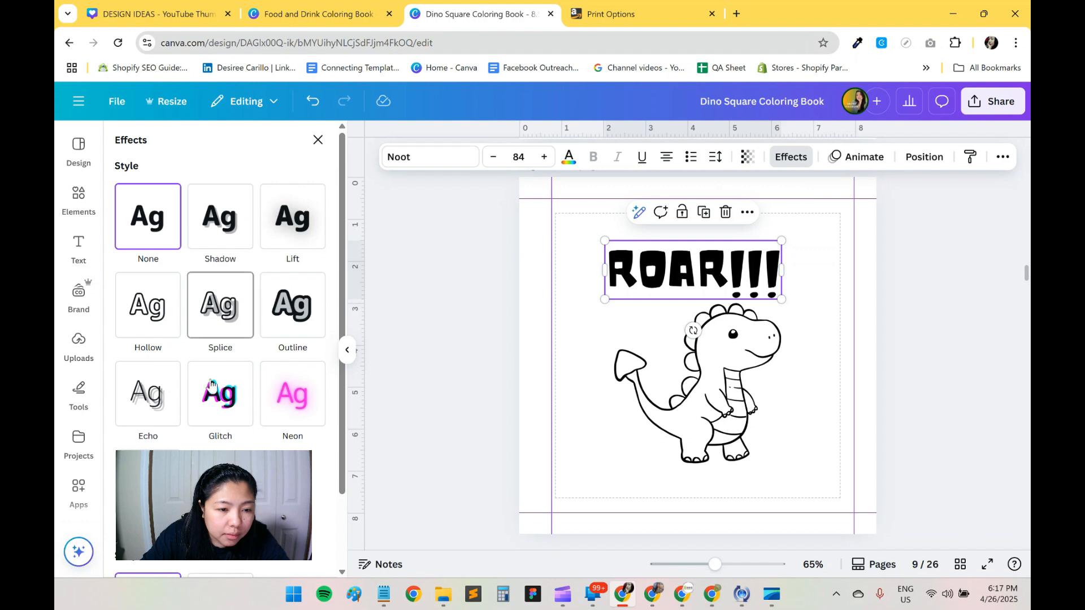
pyautogui.scroll(-1, 213, 397)
pyautogui.click(155, 287)
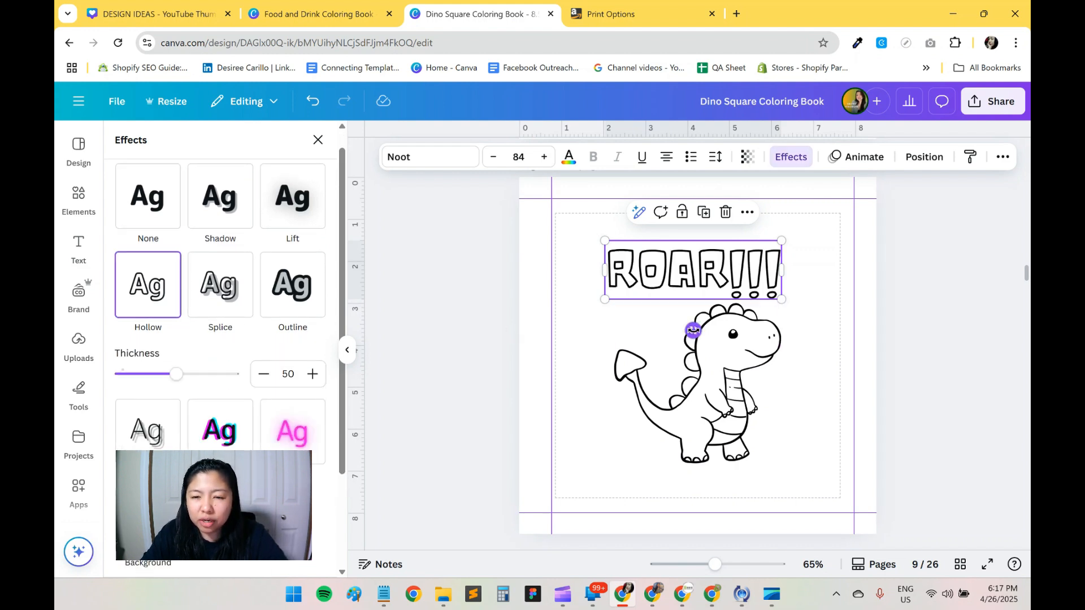
# - Tilt "ROAR!!!" upward to the right, shift the dinosaur slightly left, and nudge the text slightly right above its head
pyautogui.moveTo(694, 330); pyautogui.dragTo(722, 379)
pyautogui.click(739, 385)
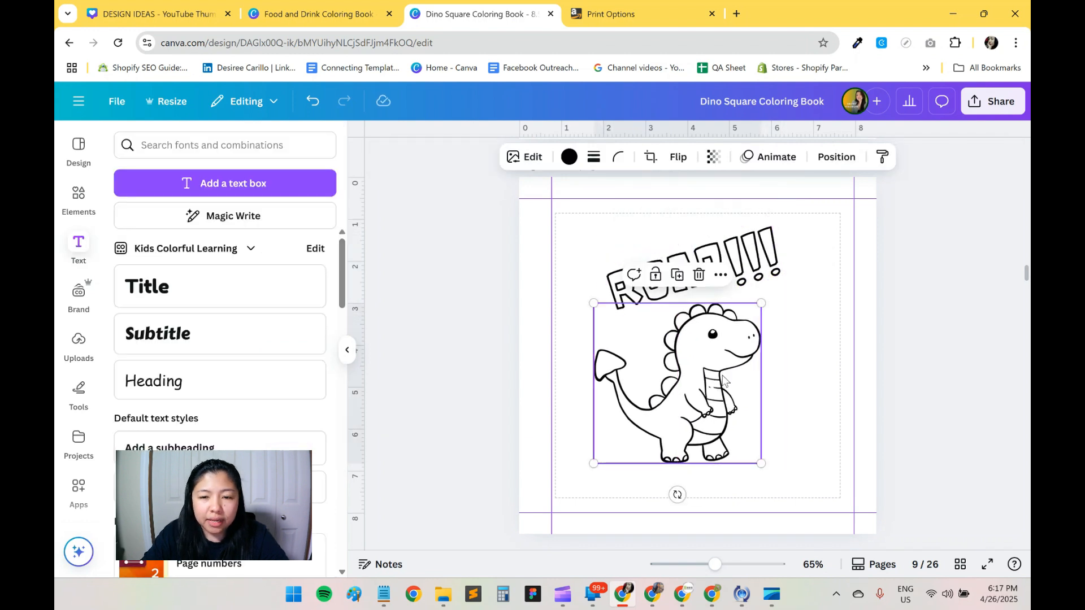
pyautogui.scroll(1, 663, 333)
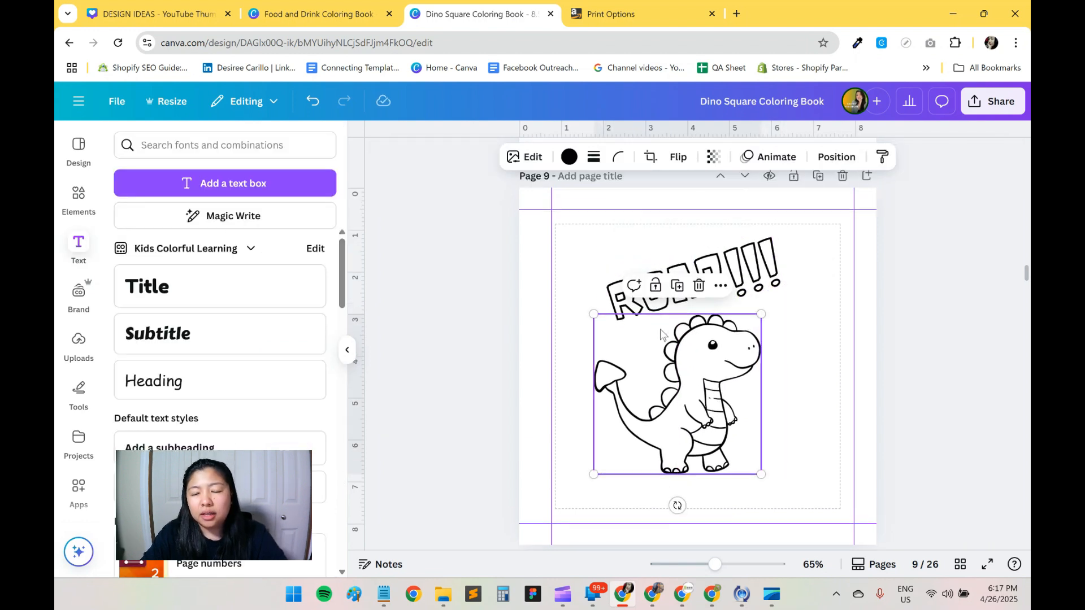
pyautogui.click(746, 259)
pyautogui.click(885, 330)
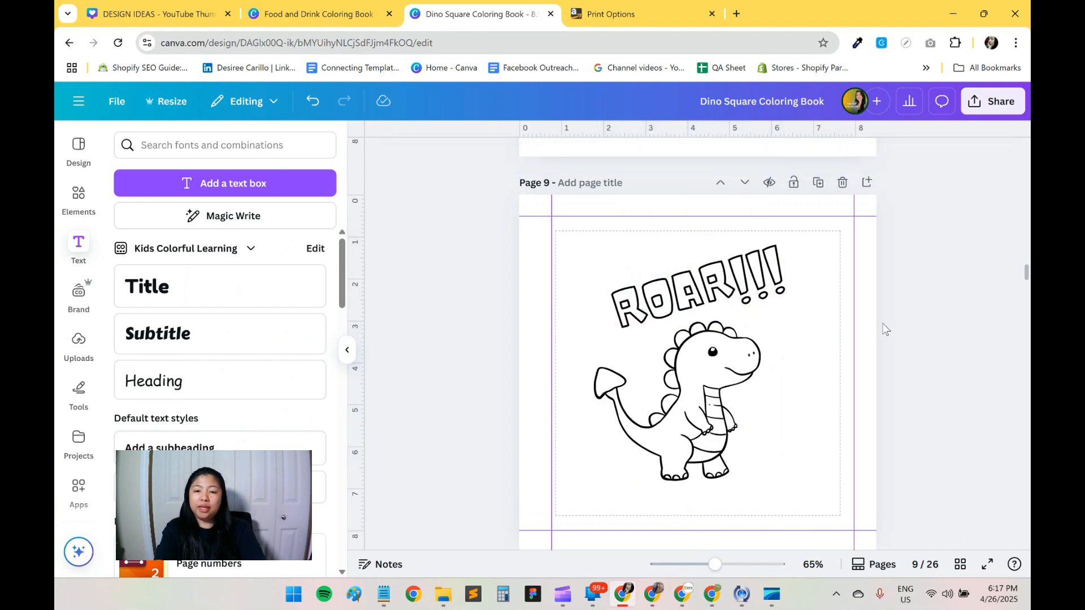
# - Review page 9 and its neighbouring pages, and check all the book's pages in grid view through the last one
pyautogui.scroll(4, 885, 329)
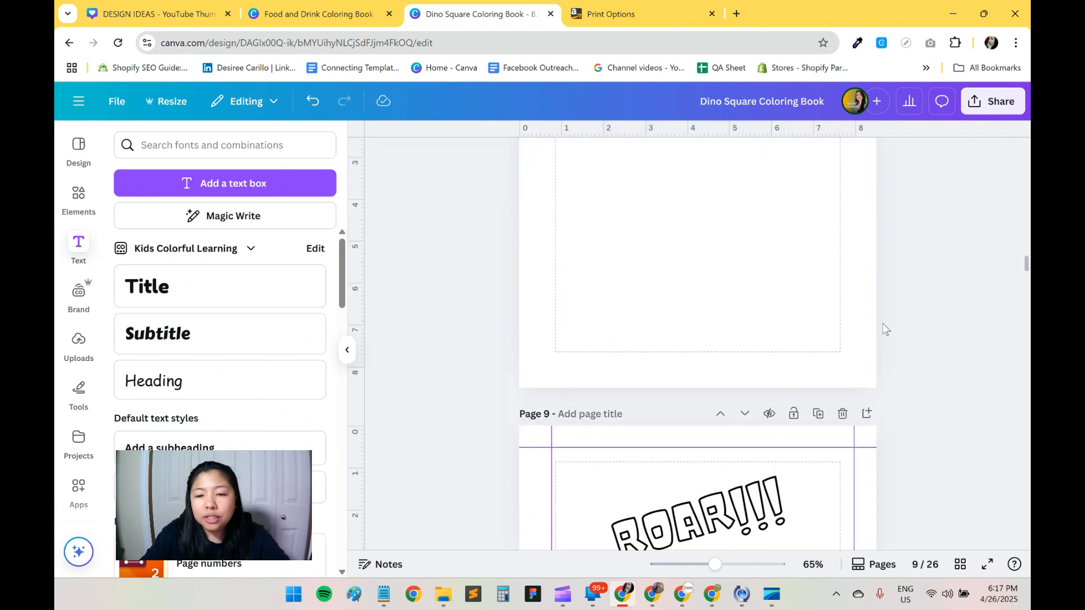
pyautogui.scroll(-10, 885, 329)
pyautogui.scroll(5, 885, 330)
pyautogui.scroll(2, 885, 329)
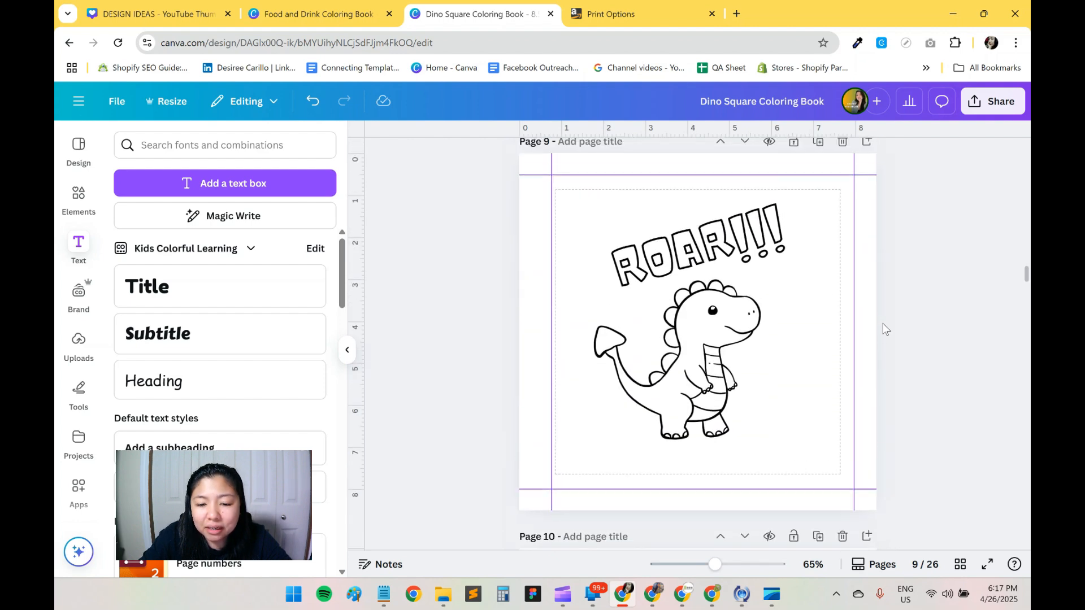
pyautogui.click(960, 565)
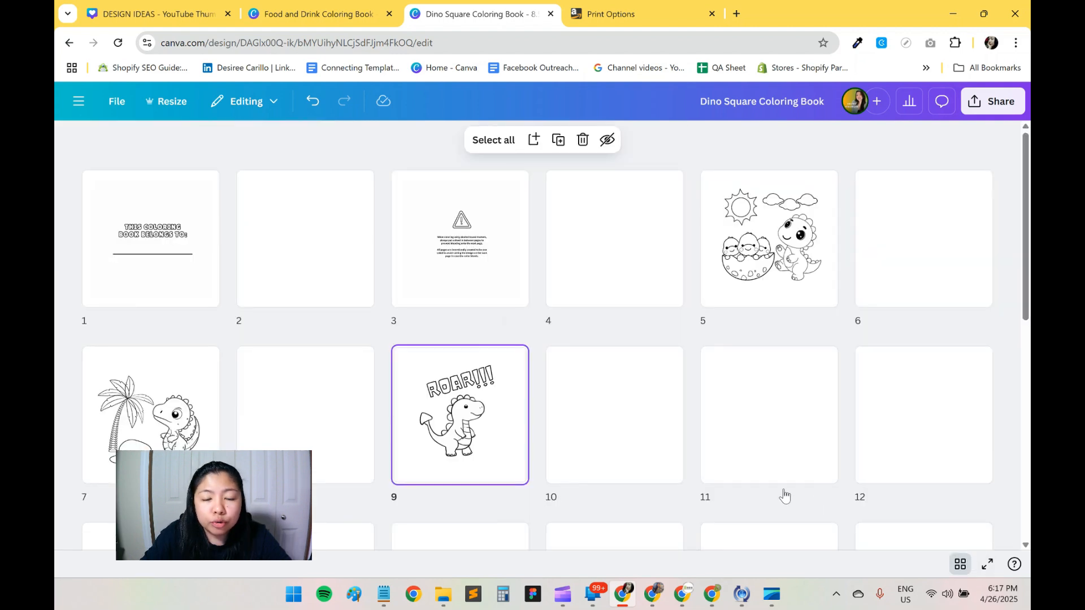
pyautogui.scroll(-8, 785, 495)
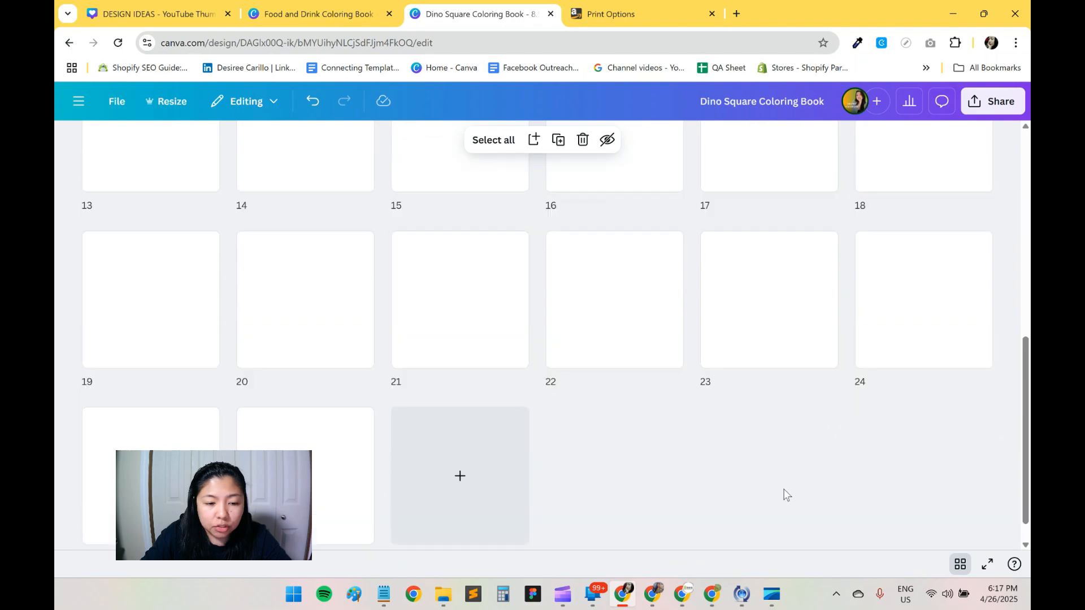
pyautogui.scroll(-1, 785, 495)
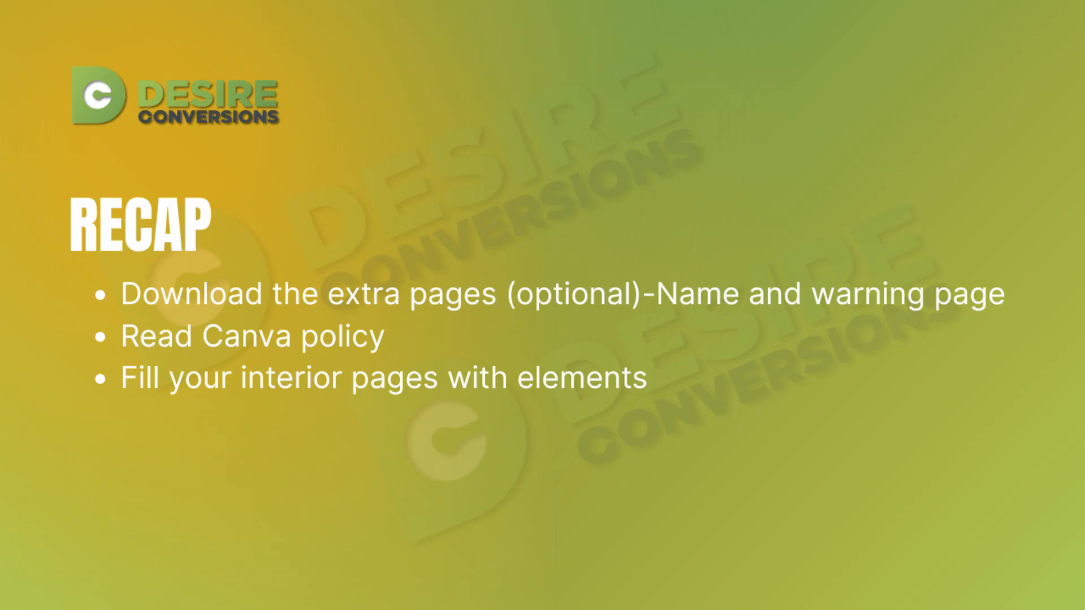